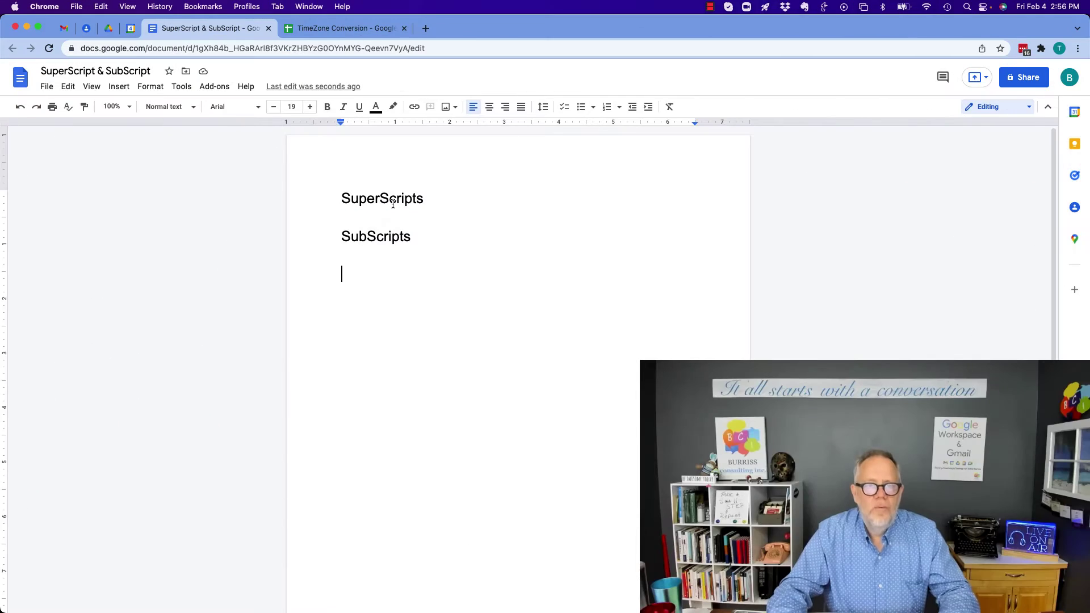
- Type an R right after 'SuperScripts' and format it as superscript
{"action": "double_click", "coordinate": [392, 203]}
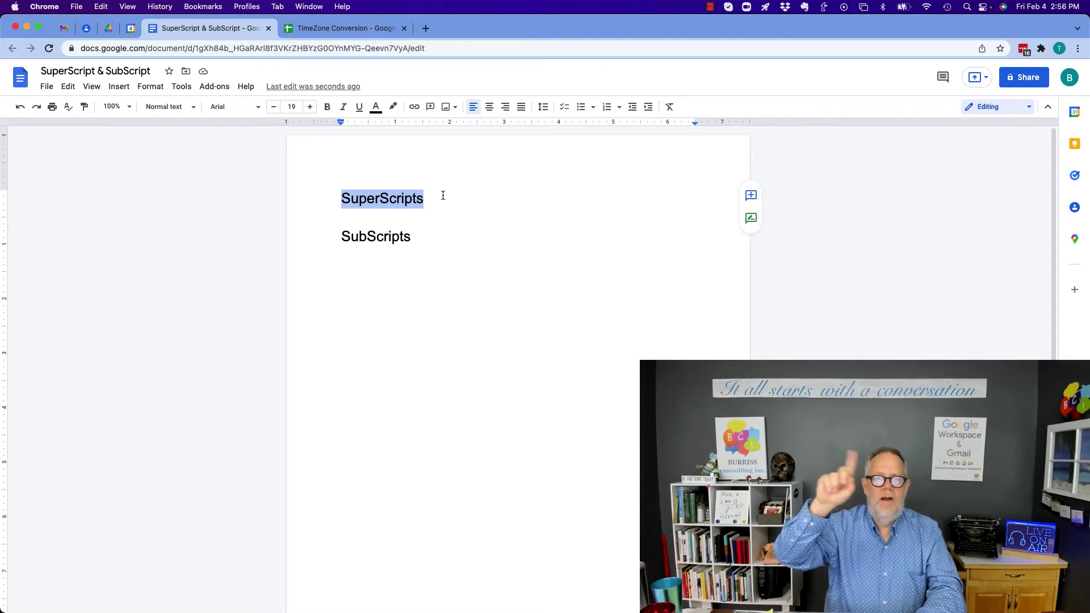
{"action": "double_click", "coordinate": [374, 240]}
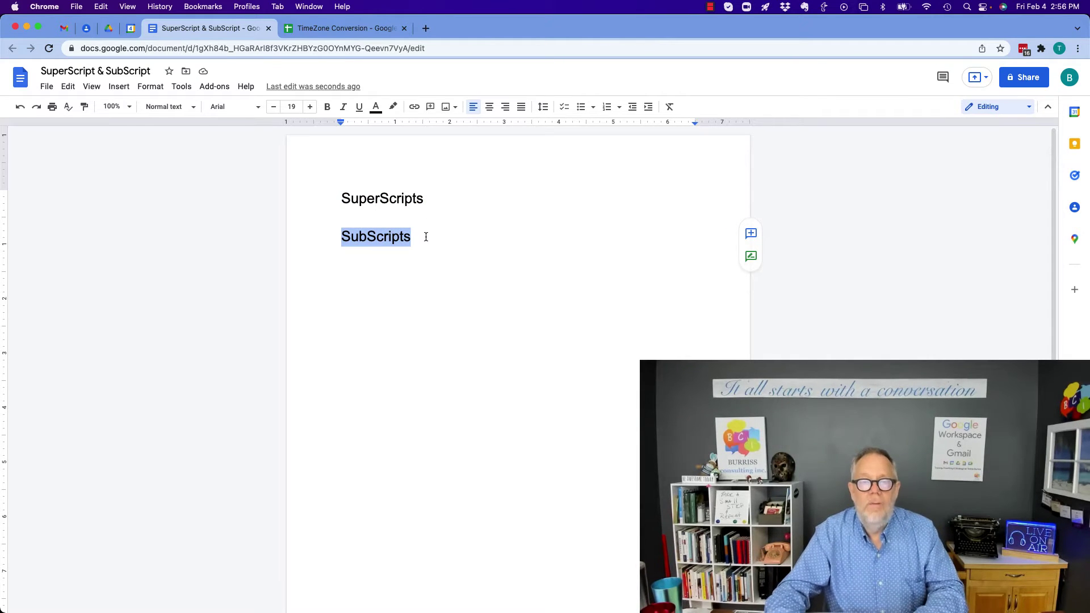
{"action": "double_click", "coordinate": [386, 198]}
{"action": "left_click", "coordinate": [418, 199]}
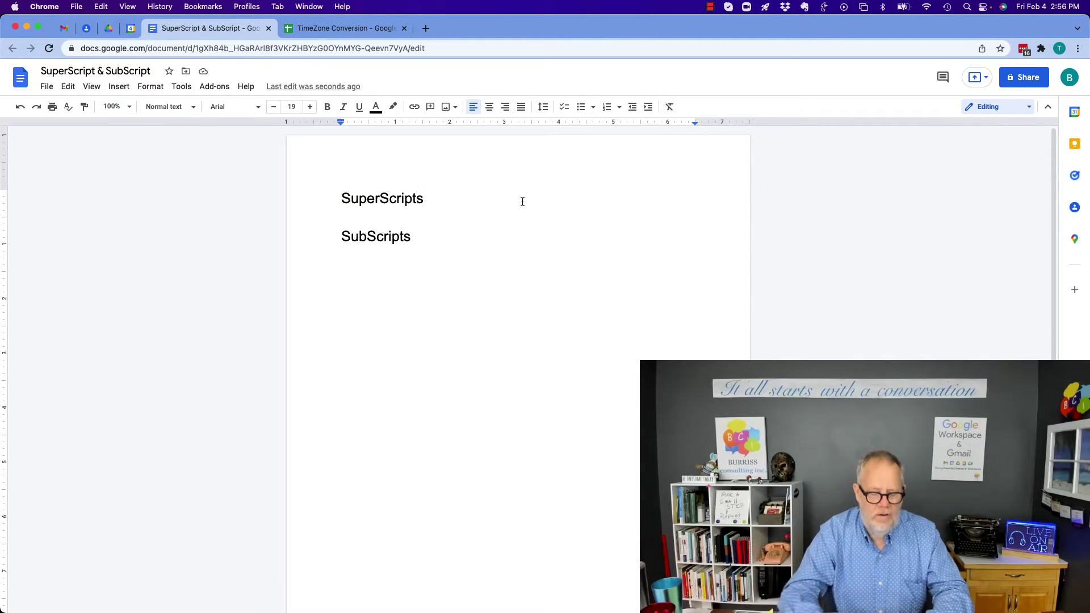
{"action": "type", "text": "R"}
{"action": "key", "text": "shift+Left"}
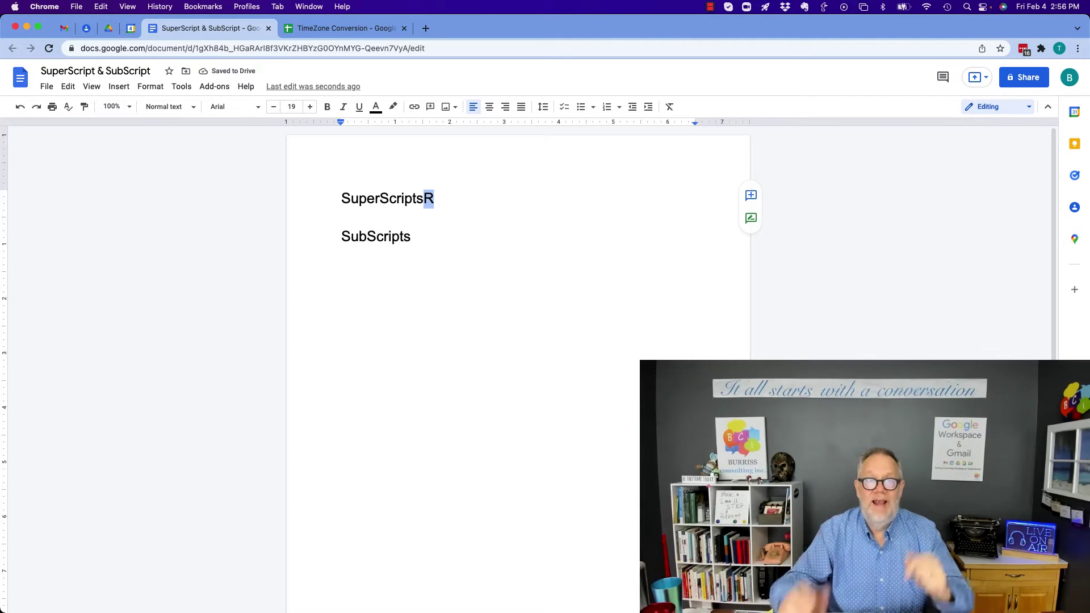
{"action": "left_click", "coordinate": [148, 88]}
{"action": "mouse_move", "coordinate": [163, 106]}
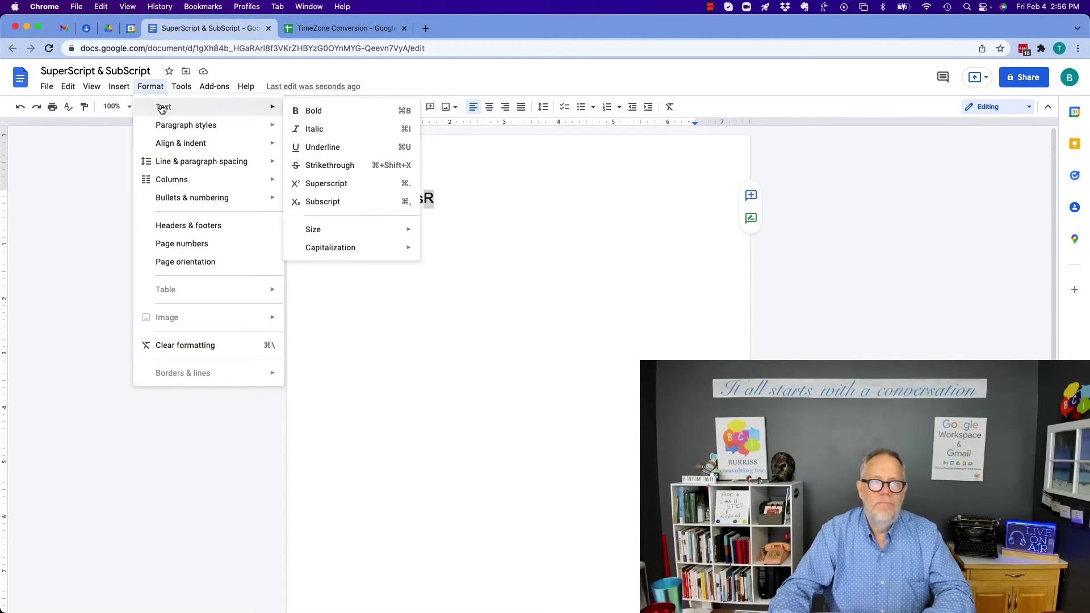
{"action": "left_click", "coordinate": [352, 184]}
{"action": "left_click", "coordinate": [525, 233]}
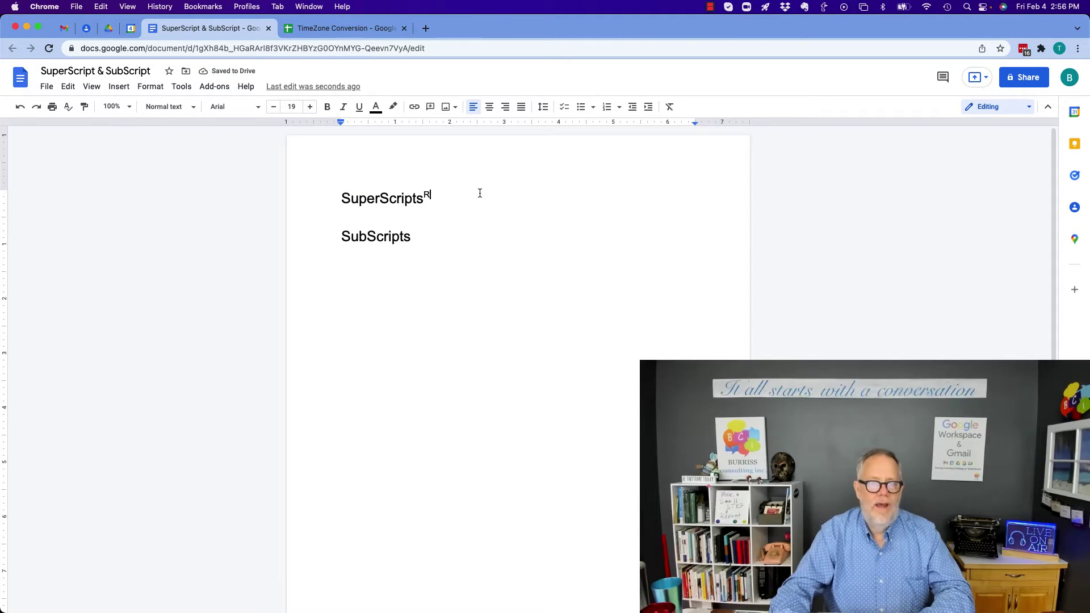
- Try shrinking and enlarging the superscript R's font size
{"action": "left_click_drag", "start_coordinate": [480, 193], "coordinate": [424, 196]}
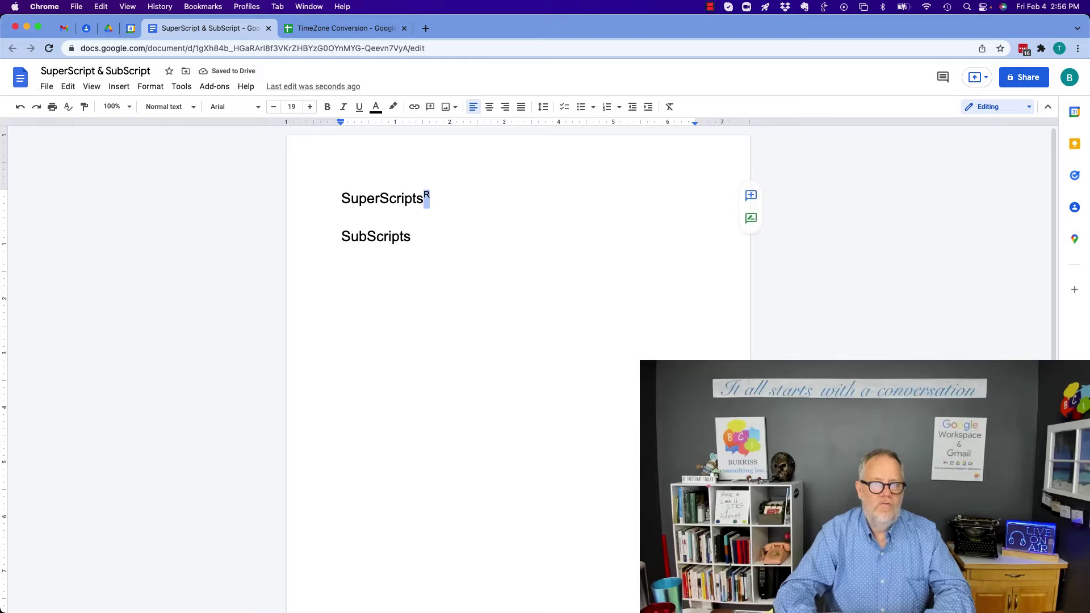
{"action": "left_click", "coordinate": [273, 108]}
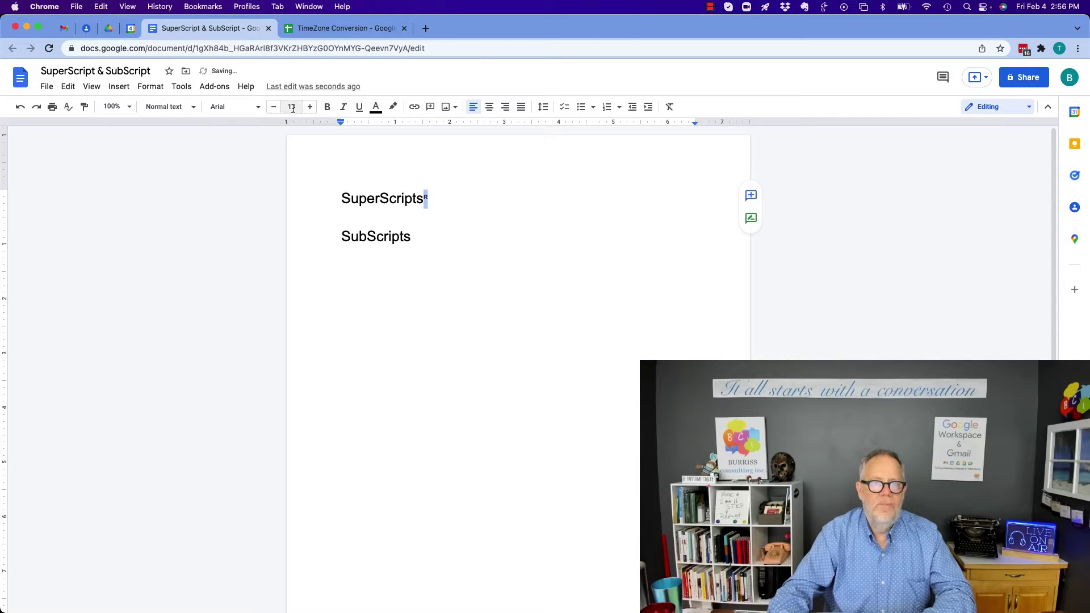
{"action": "left_click", "coordinate": [310, 108]}
{"action": "left_click", "coordinate": [310, 107]}
{"action": "left_click", "coordinate": [310, 108]}
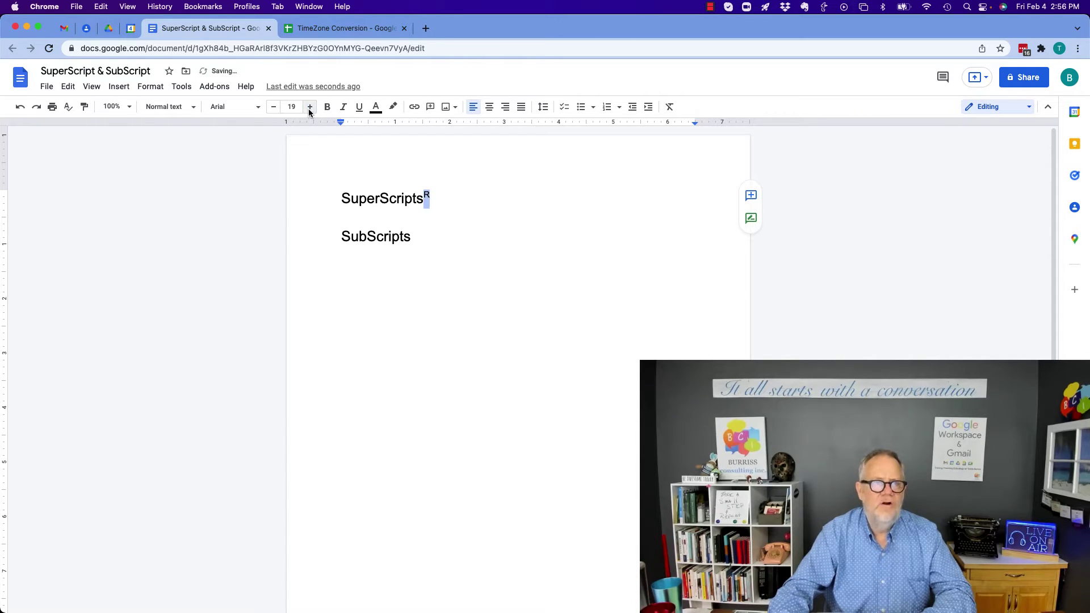
- Reselect the superscript R and adjust its font size, leaving it at 19
{"action": "double_click", "coordinate": [385, 196]}
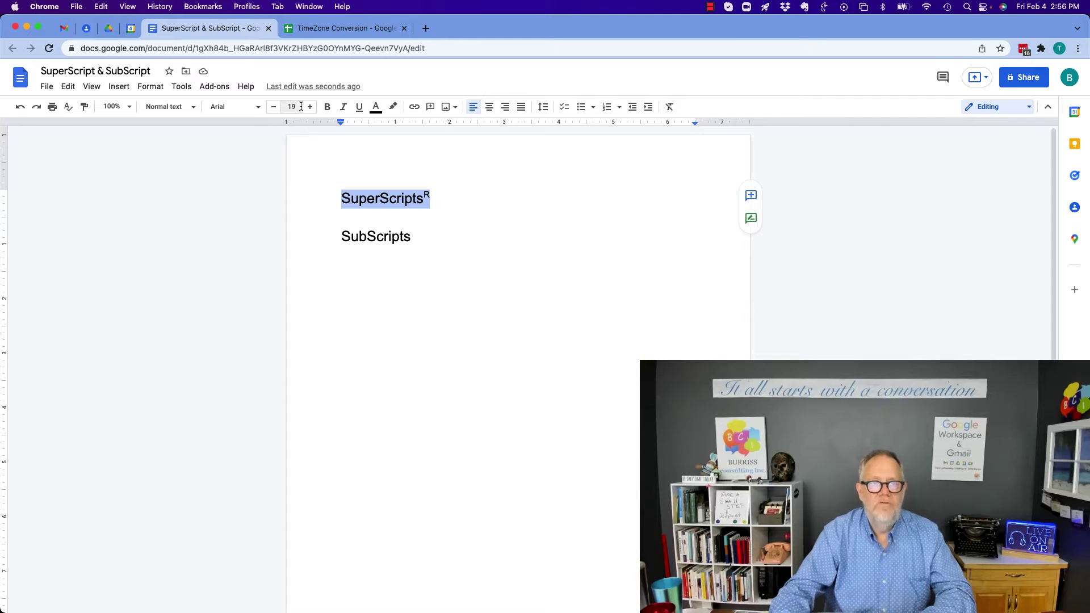
{"action": "left_click", "coordinate": [442, 199]}
{"action": "key", "text": "Left"}
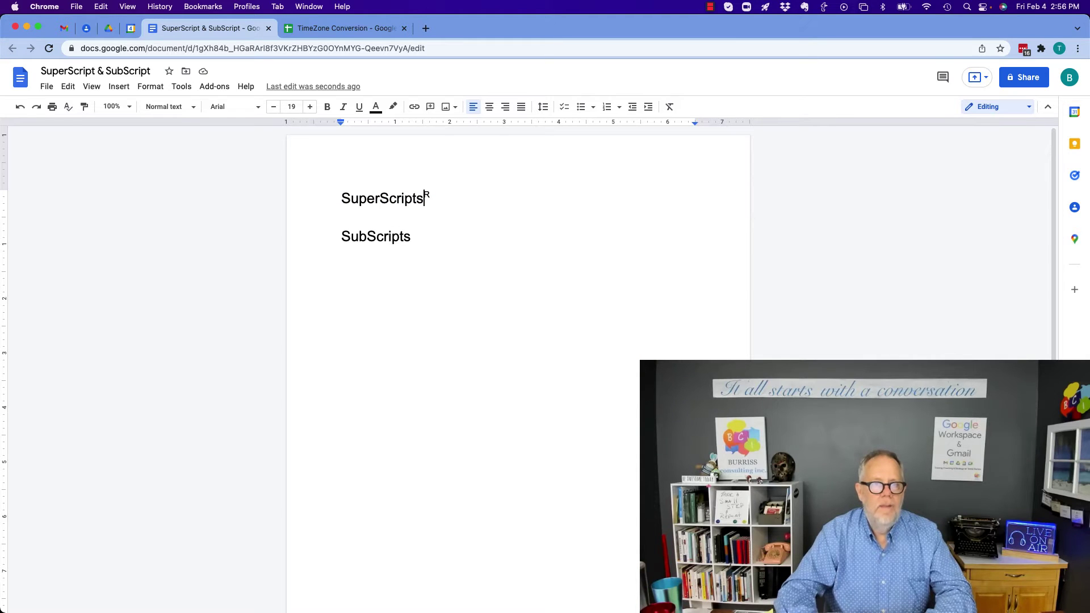
{"action": "key", "text": "shift+Left"}
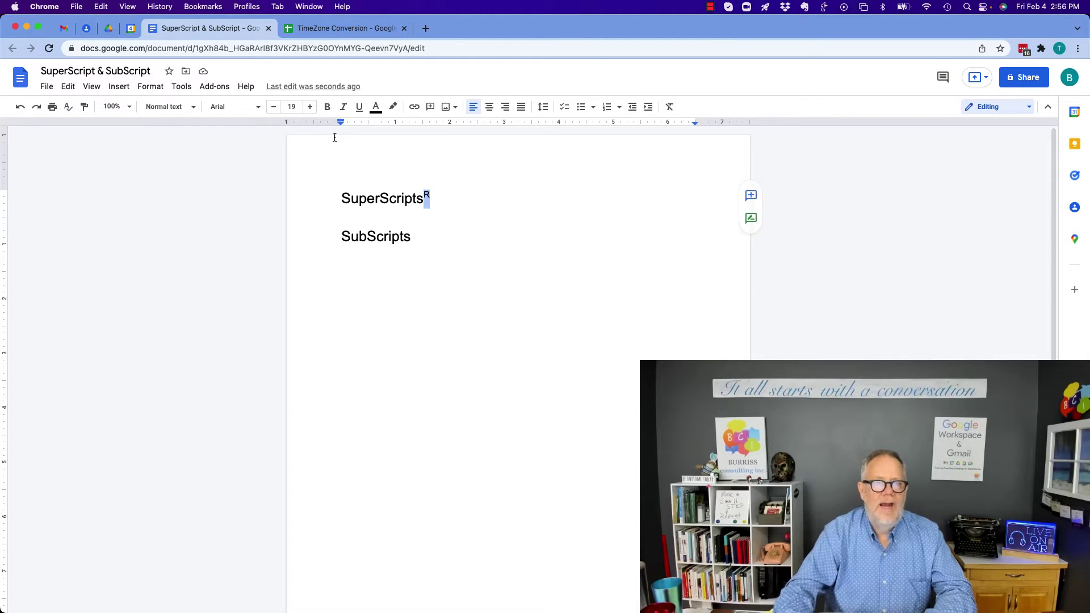
{"action": "left_click", "coordinate": [273, 109]}
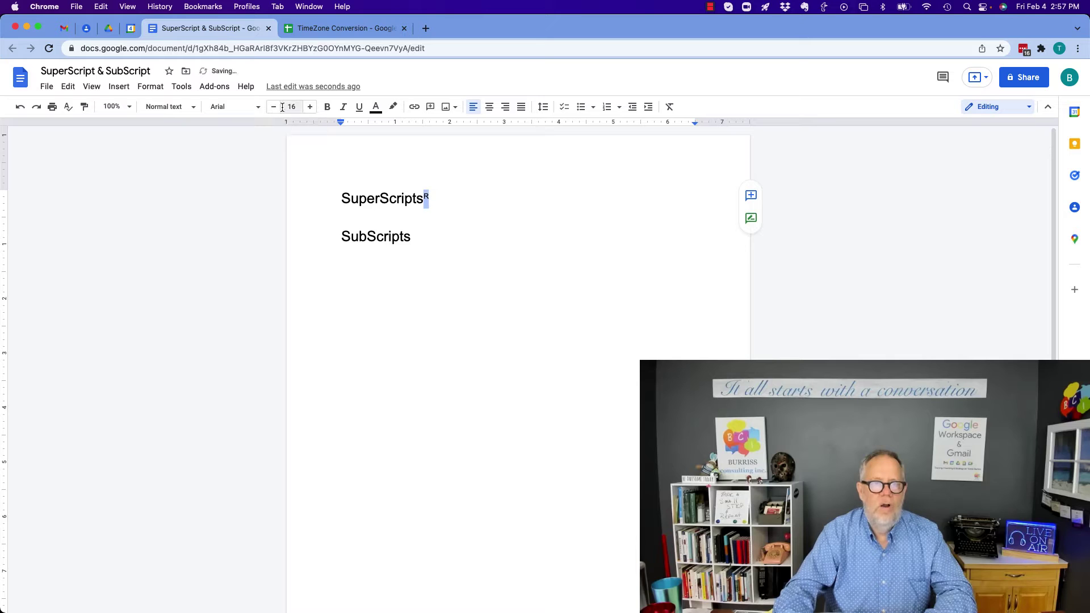
{"action": "left_click", "coordinate": [311, 109]}
{"action": "left_click", "coordinate": [310, 107]}
{"action": "left_click", "coordinate": [311, 108]}
{"action": "left_click", "coordinate": [310, 108]}
{"action": "left_click", "coordinate": [310, 108]}
{"action": "left_click", "coordinate": [311, 108]}
{"action": "left_click", "coordinate": [311, 108]}
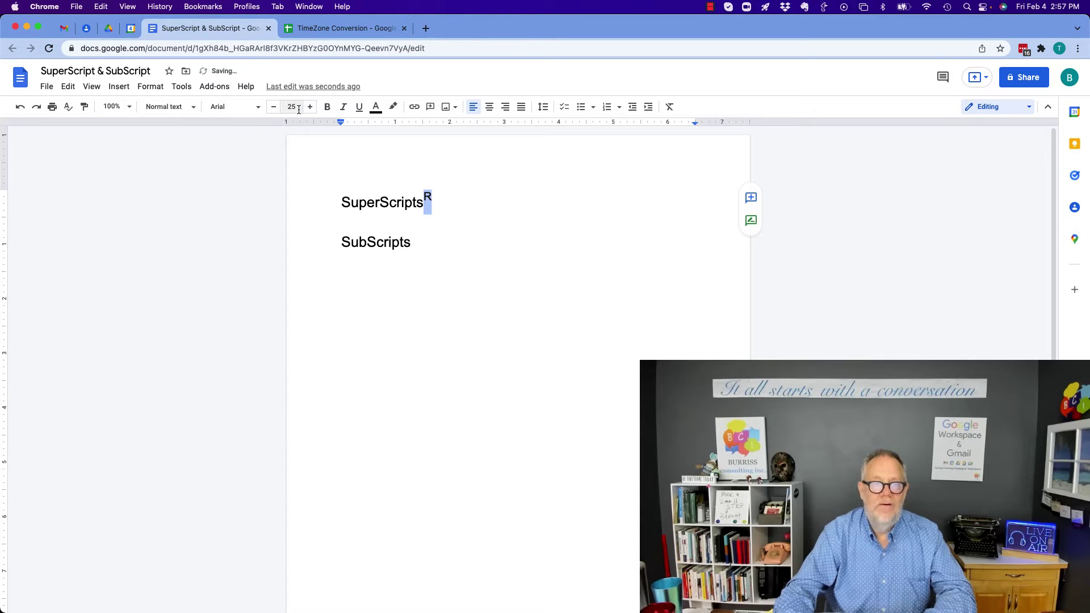
{"action": "left_click", "coordinate": [274, 108]}
{"action": "left_click", "coordinate": [274, 108]}
{"action": "left_click", "coordinate": [274, 108]}
{"action": "left_click", "coordinate": [273, 107]}
{"action": "left_click", "coordinate": [274, 108]}
{"action": "left_click", "coordinate": [274, 108]}
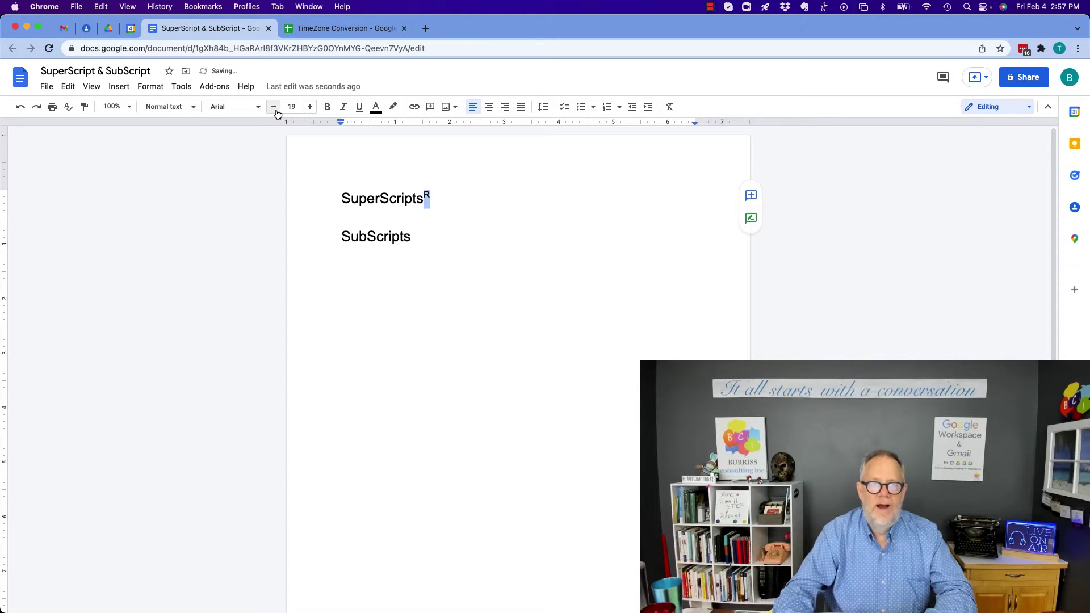
{"action": "left_click", "coordinate": [449, 239]}
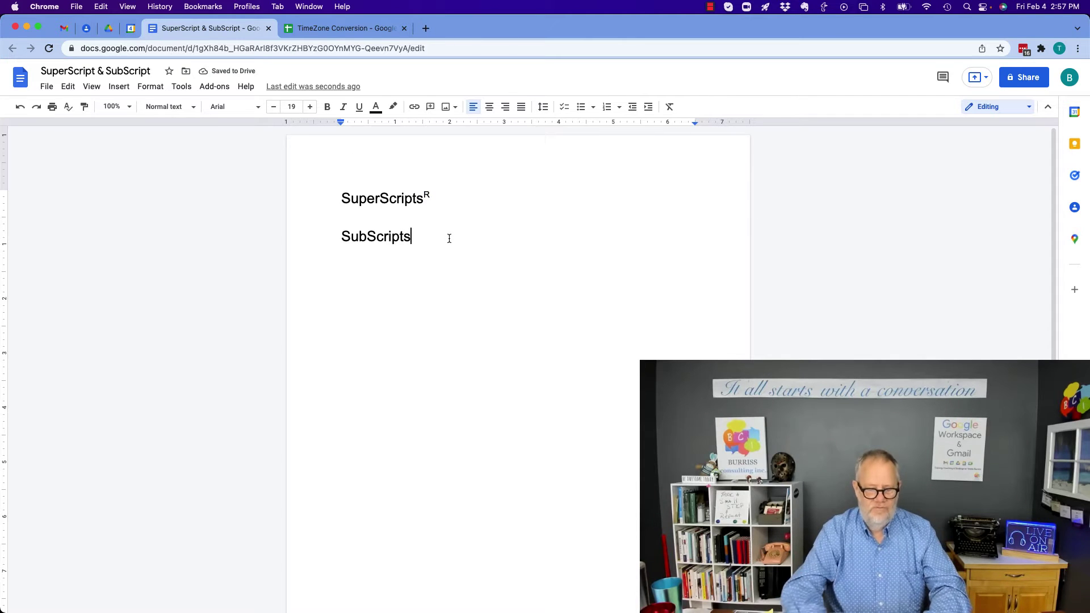
- Type a 1 after 'SubScripts' and format it as subscript
{"action": "type", "text": "1"}
{"action": "key", "text": "shift+Left"}
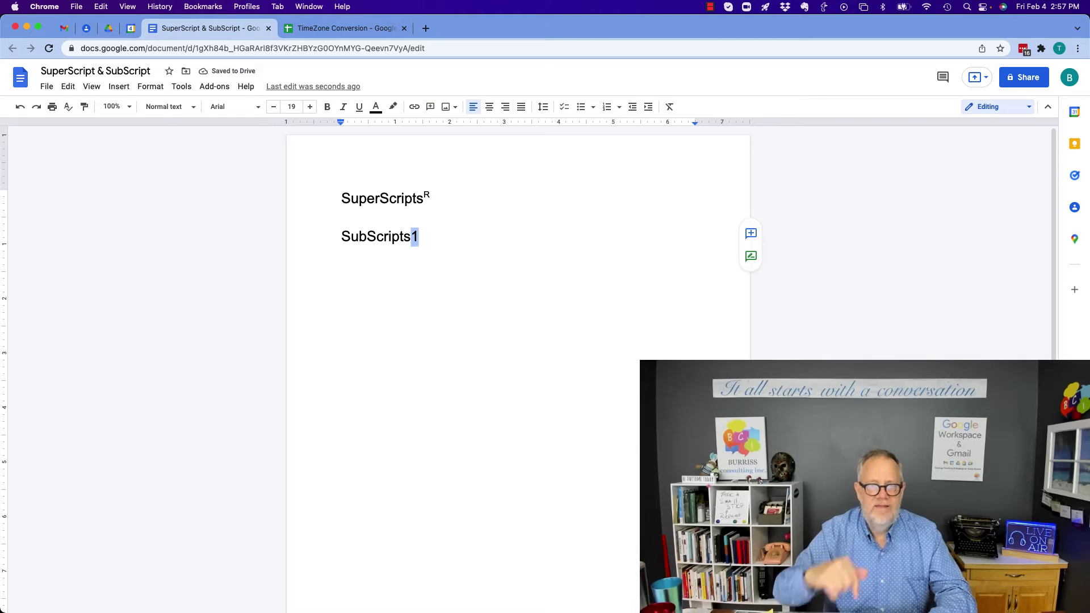
{"action": "left_click", "coordinate": [151, 86]}
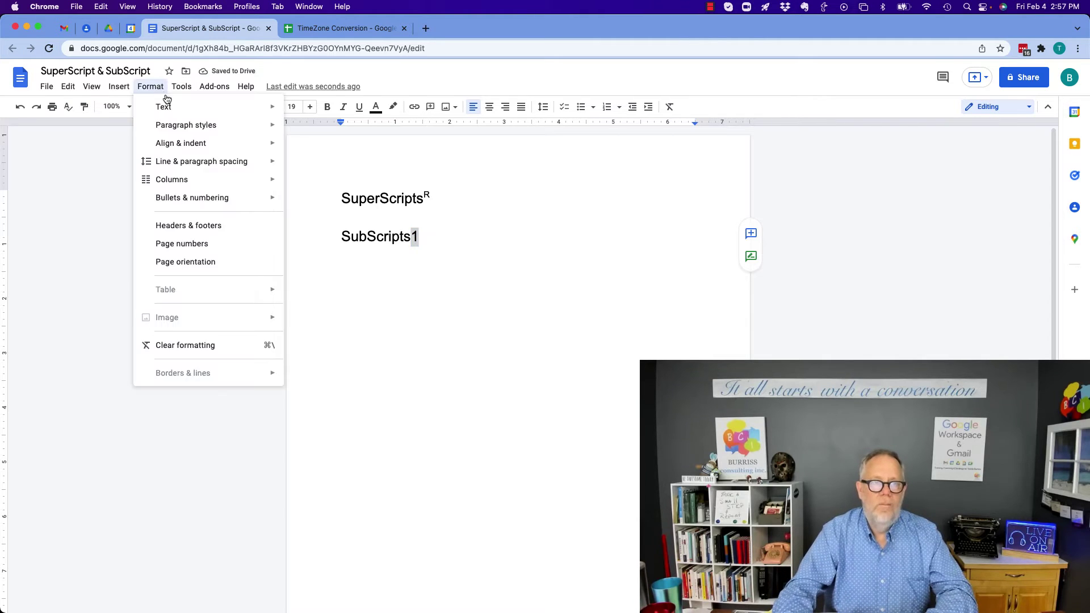
{"action": "mouse_move", "coordinate": [202, 108]}
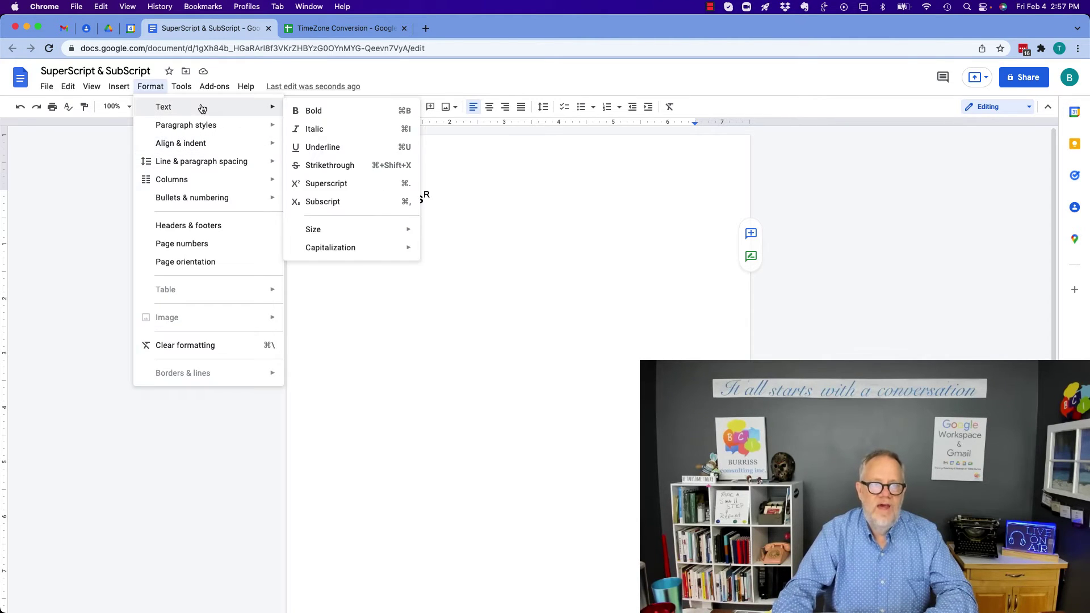
{"action": "left_click", "coordinate": [341, 203]}
{"action": "left_click", "coordinate": [465, 242]}
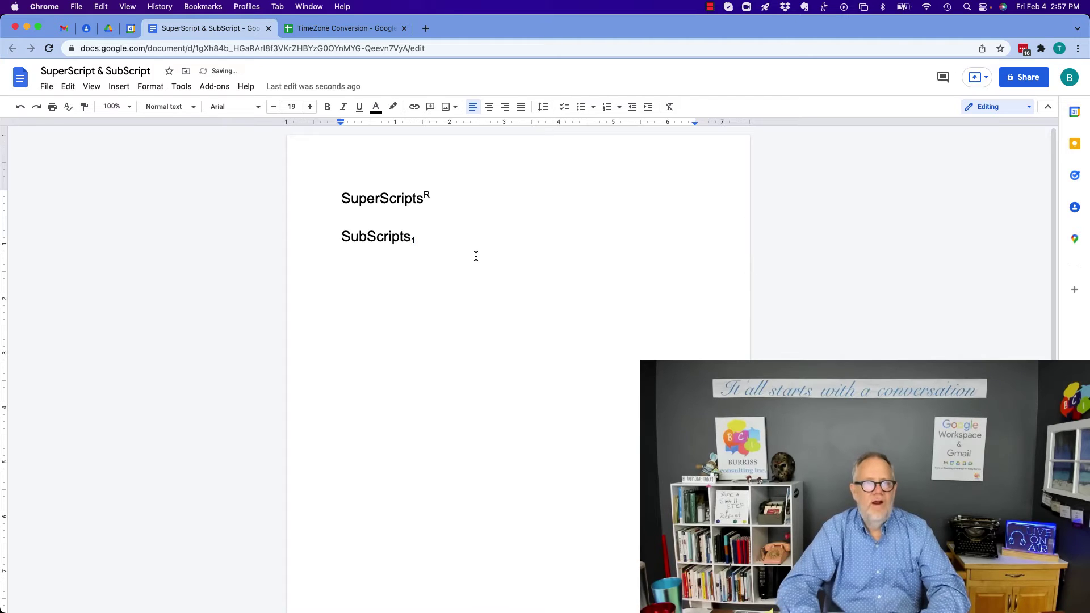
- Reselect the subscript 1 and test its font size, ending at 19
{"action": "key", "text": "Left"}
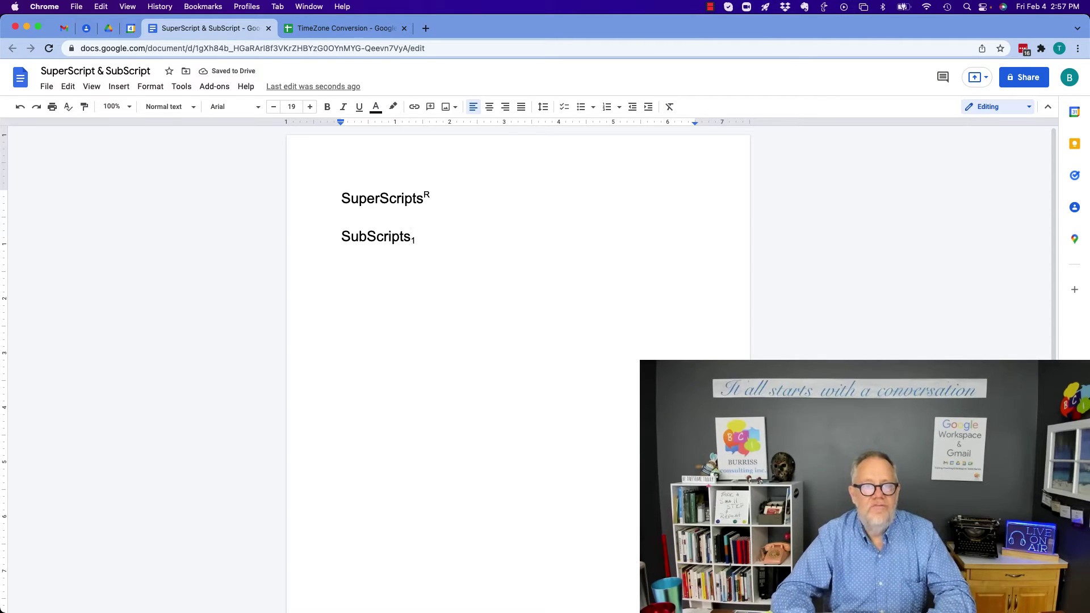
{"action": "key", "text": "shift+Right"}
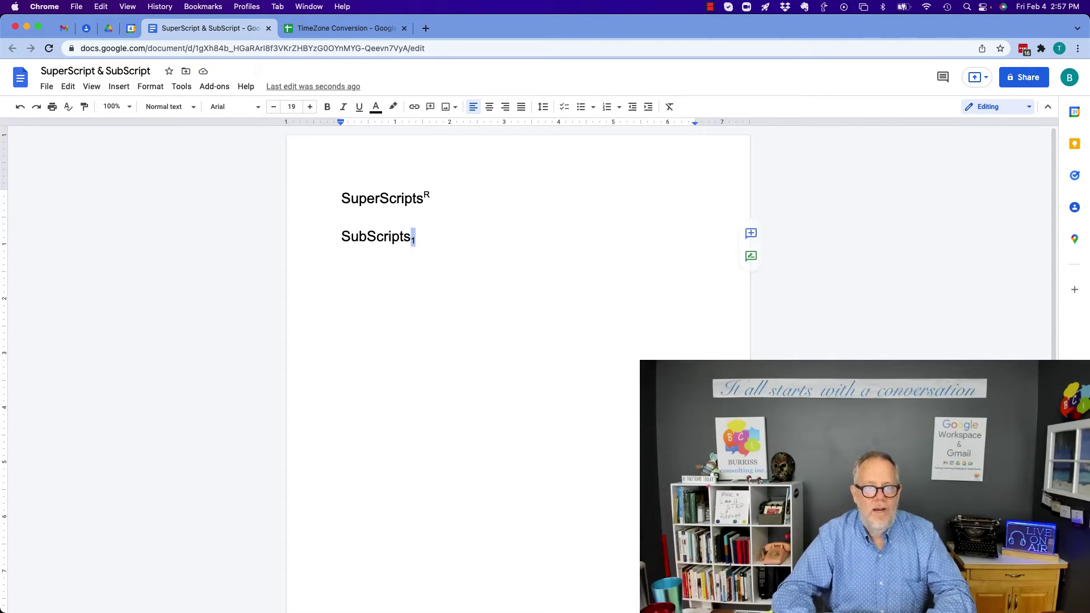
{"action": "left_click", "coordinate": [310, 106]}
{"action": "left_click", "coordinate": [310, 107]}
{"action": "left_click", "coordinate": [310, 107]}
{"action": "left_click", "coordinate": [310, 107]}
{"action": "left_click", "coordinate": [274, 107]}
{"action": "left_click", "coordinate": [274, 108]}
{"action": "left_click", "coordinate": [273, 108]}
{"action": "left_click", "coordinate": [274, 108]}
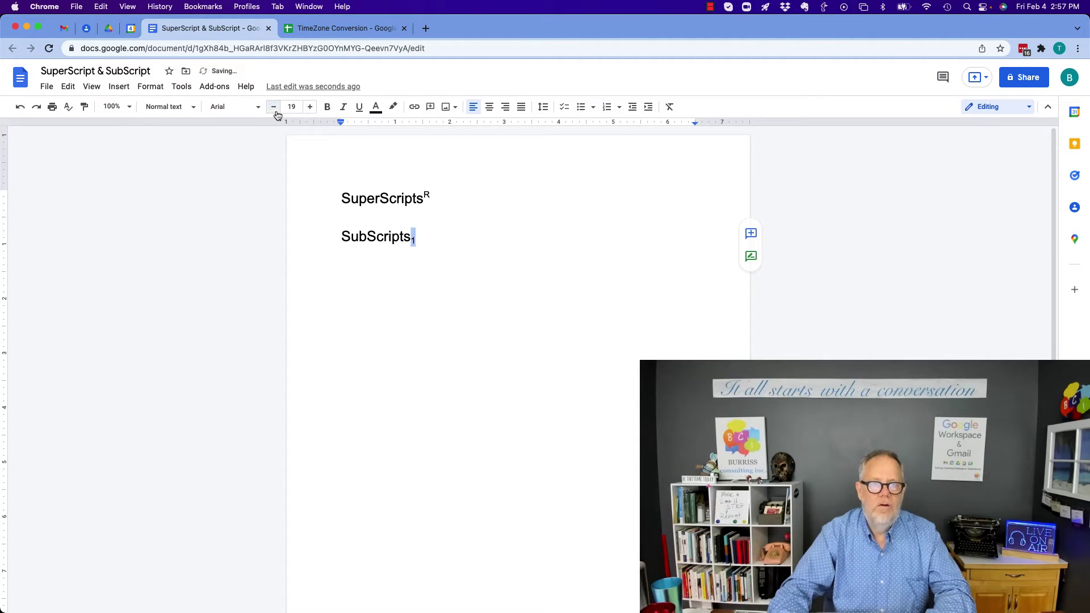
{"action": "left_click", "coordinate": [310, 107]}
{"action": "left_click", "coordinate": [310, 107]}
{"action": "left_click", "coordinate": [455, 242]}
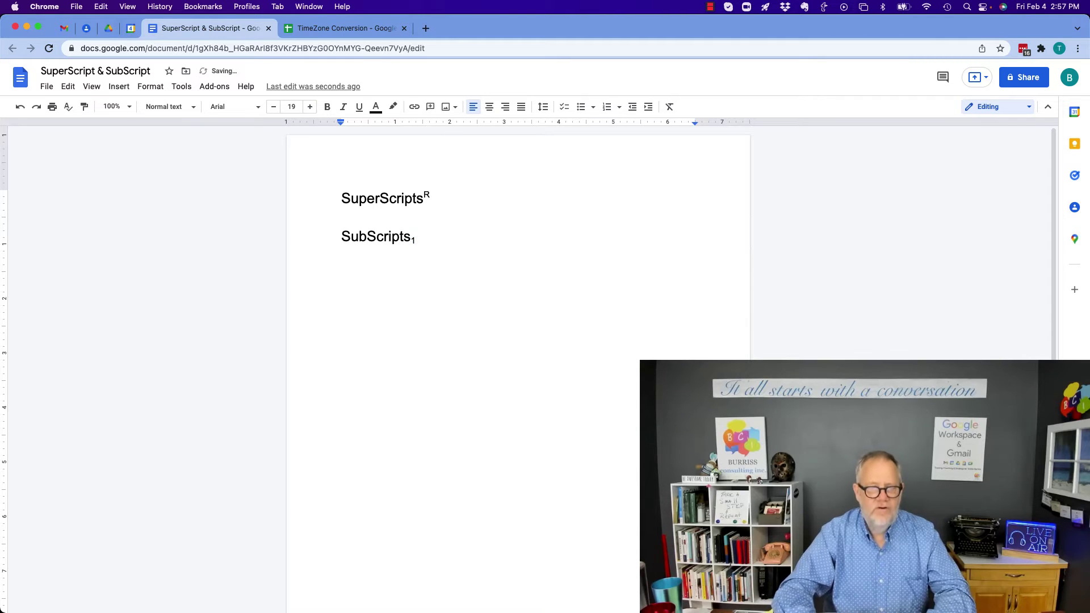
- Type 'OMG - this is wrong' on a new line and apply strikethrough to it
{"action": "type", "text": "OMG"}
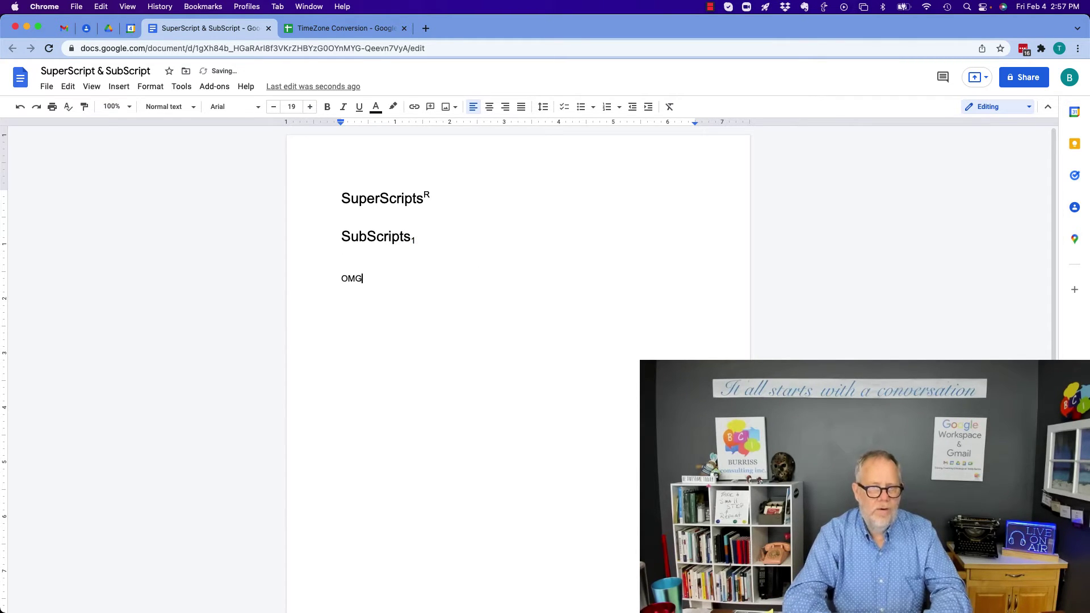
{"action": "type", "text": " - this is worng"}
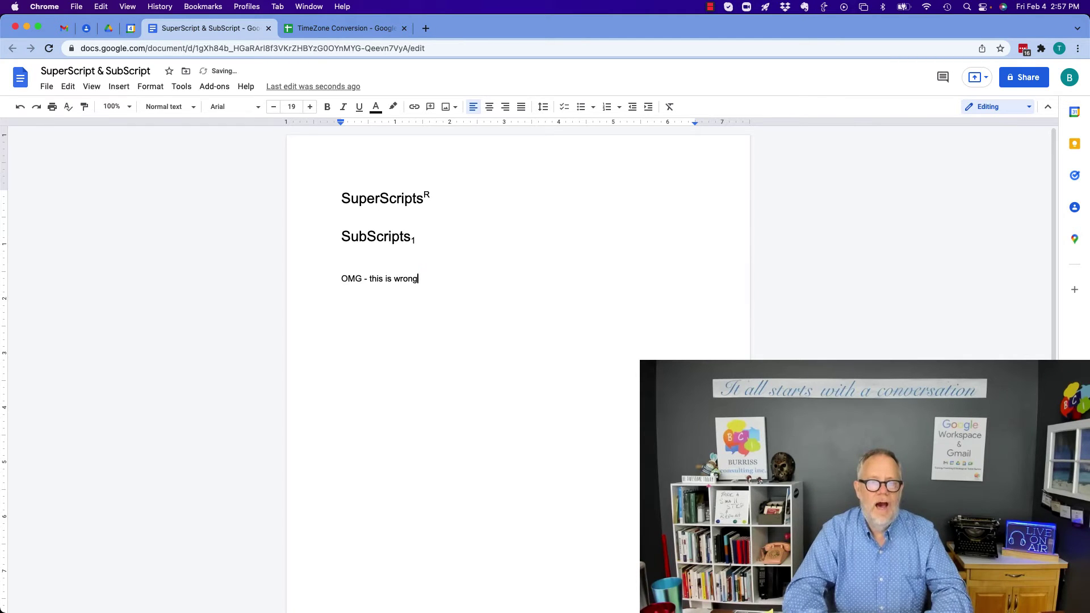
{"action": "key", "text": "alt+shift+Left"}
{"action": "key", "text": "alt+shift+Left"}
{"action": "key", "text": "alt+shift+Left"}
{"action": "key", "text": "alt+shift+Left"}
{"action": "key", "text": "alt+shift+Left"}
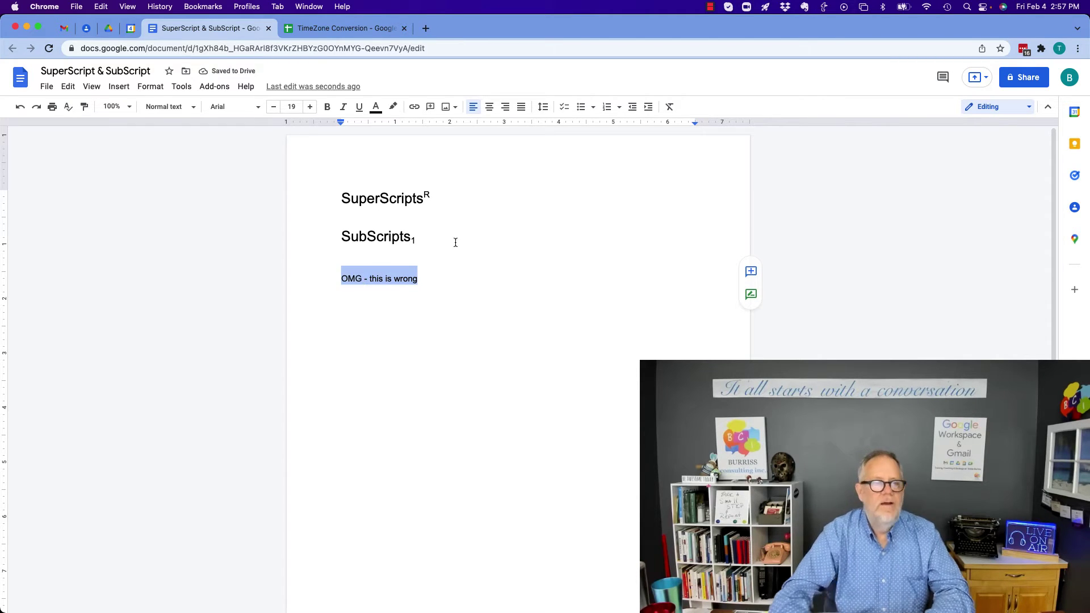
{"action": "left_click", "coordinate": [150, 86]}
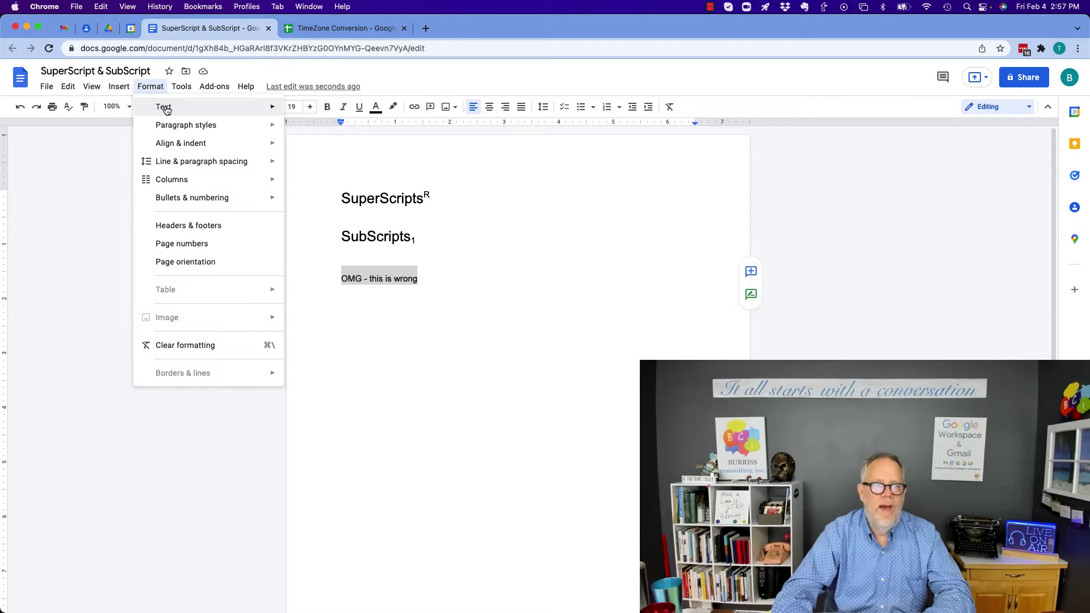
{"action": "mouse_move", "coordinate": [166, 109]}
{"action": "left_click", "coordinate": [334, 166]}
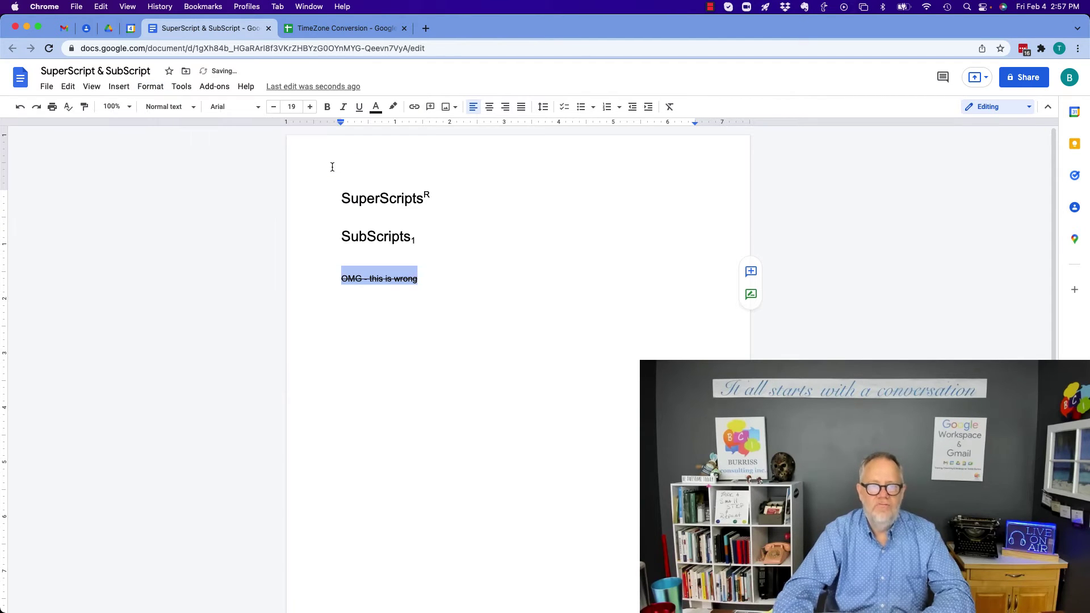
{"action": "key", "text": "Down"}
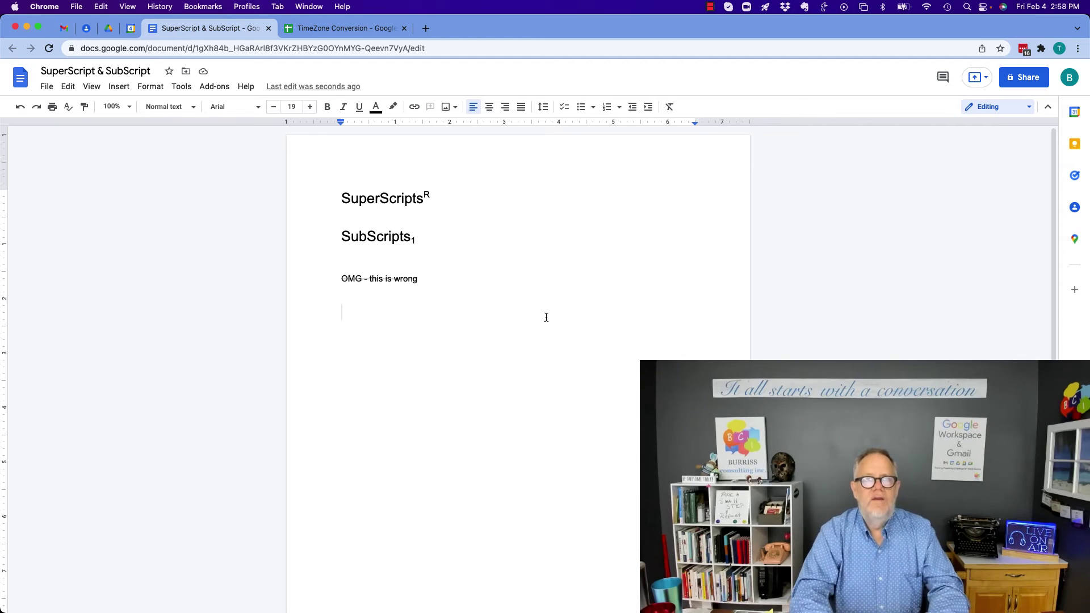
- Type 'Bold' on one line, then 'Underscore' and 'Italics' below it
{"action": "type", "text": "Bold"}
{"action": "key", "text": "Return"}
{"action": "type", "text": "Under"}
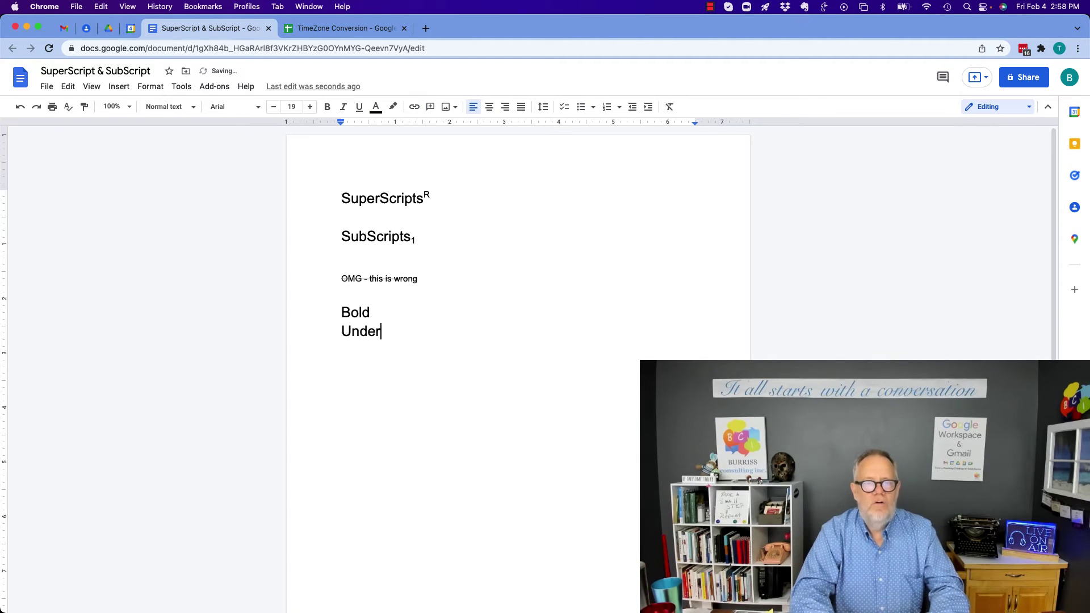
{"action": "type", "text": "score "}
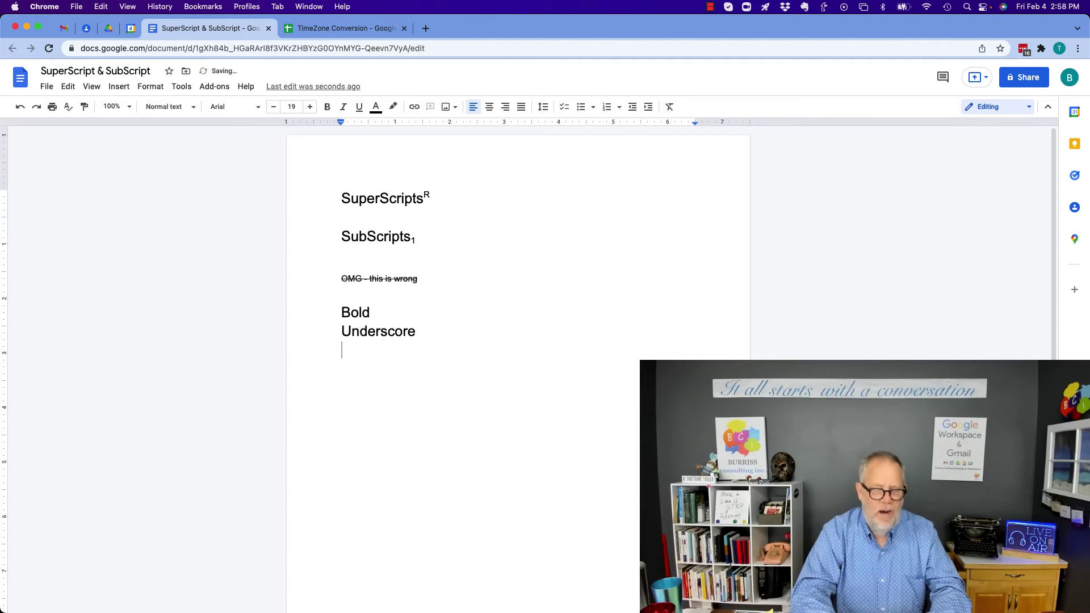
{"action": "type", "text": "Italics"}
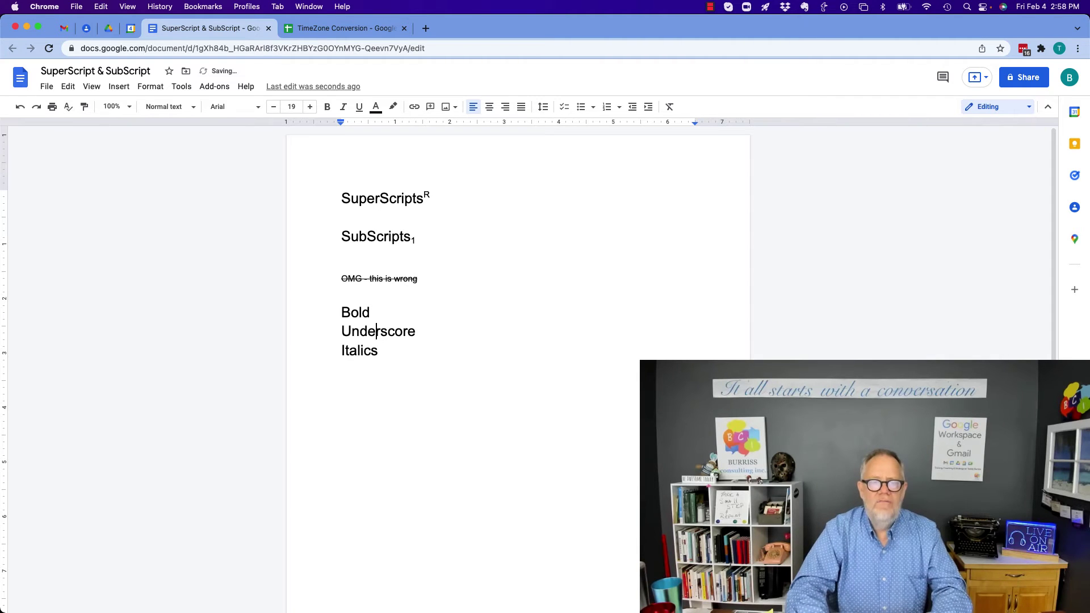
- Use Cmd+B, Cmd+U and Cmd+I to bold 'Bold', underline 'Underscore' and italicize 'Italics'
{"action": "double_click", "coordinate": [355, 312]}
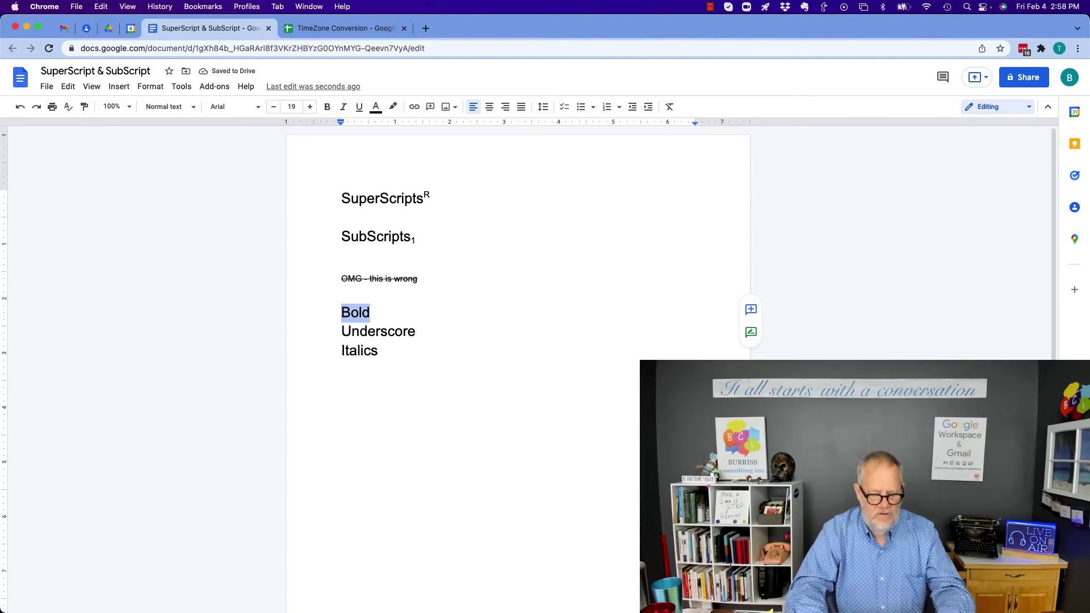
{"action": "key", "text": "super+b"}
{"action": "key", "text": "Left"}
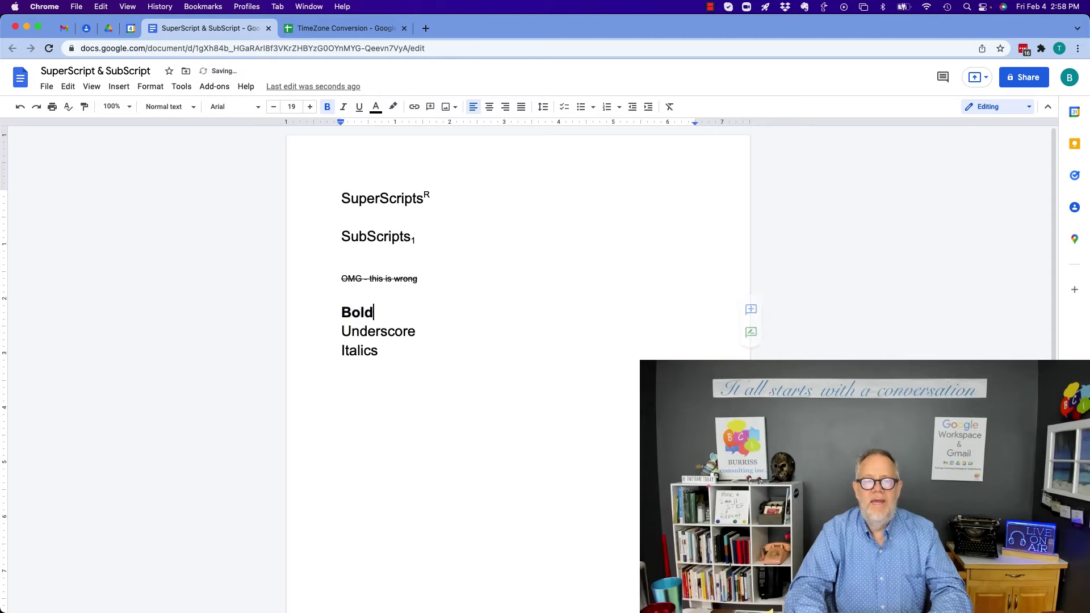
{"action": "key", "text": "Down"}
{"action": "key", "text": "shift+End"}
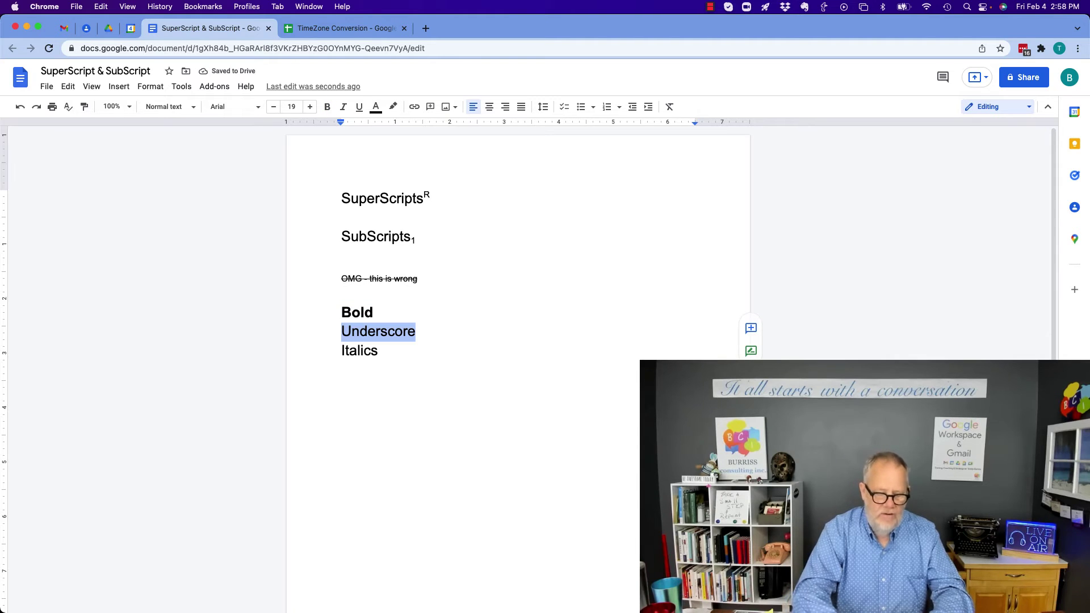
{"action": "key", "text": "super+u"}
{"action": "key", "text": "Right"}
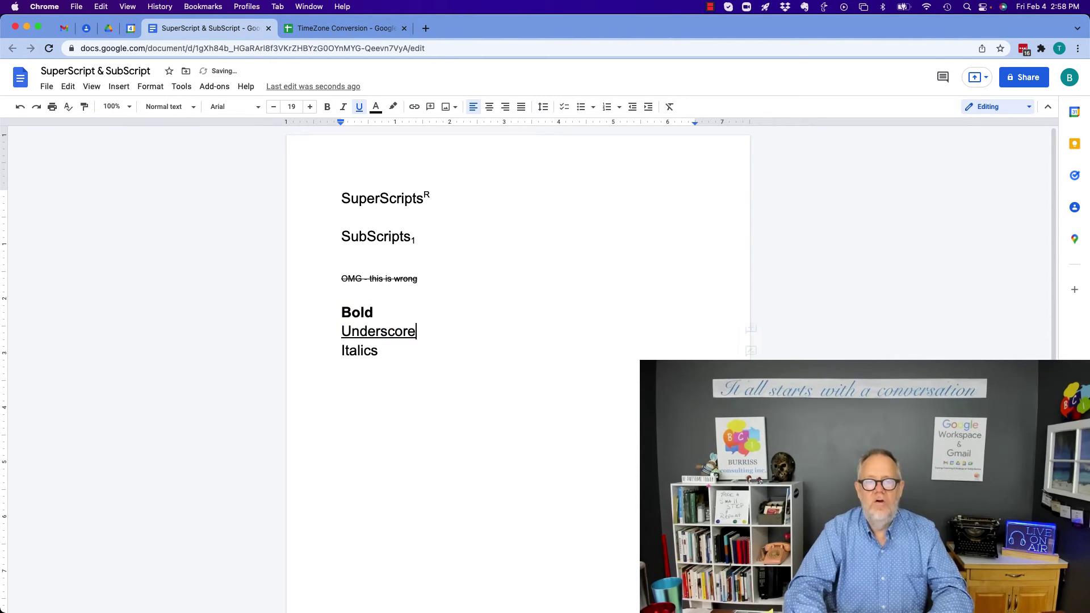
{"action": "key", "text": "Right"}
{"action": "key", "text": "shift+End"}
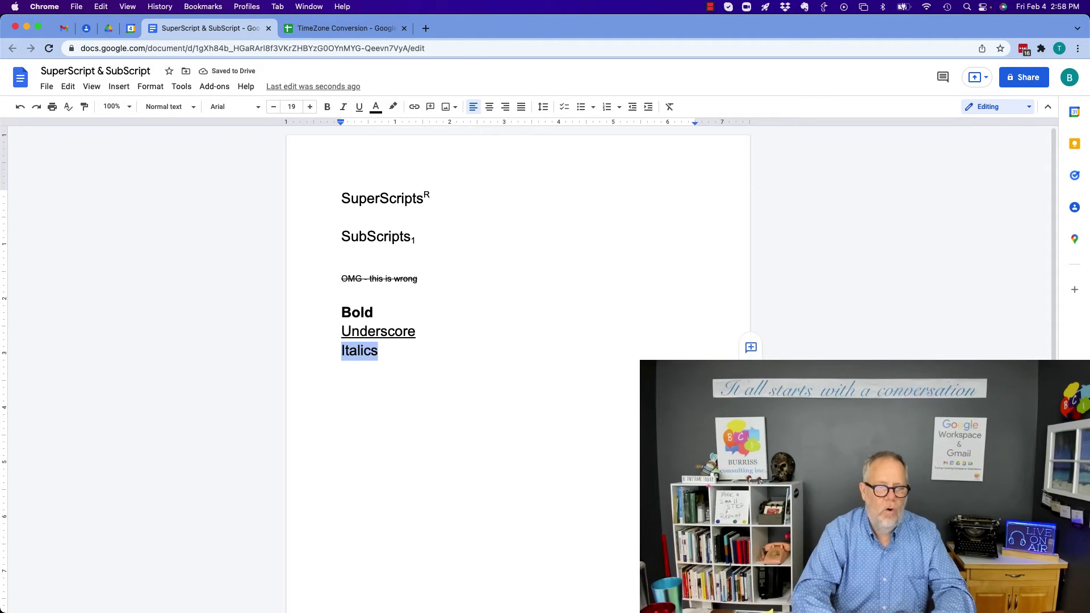
{"action": "key", "text": "super+i"}
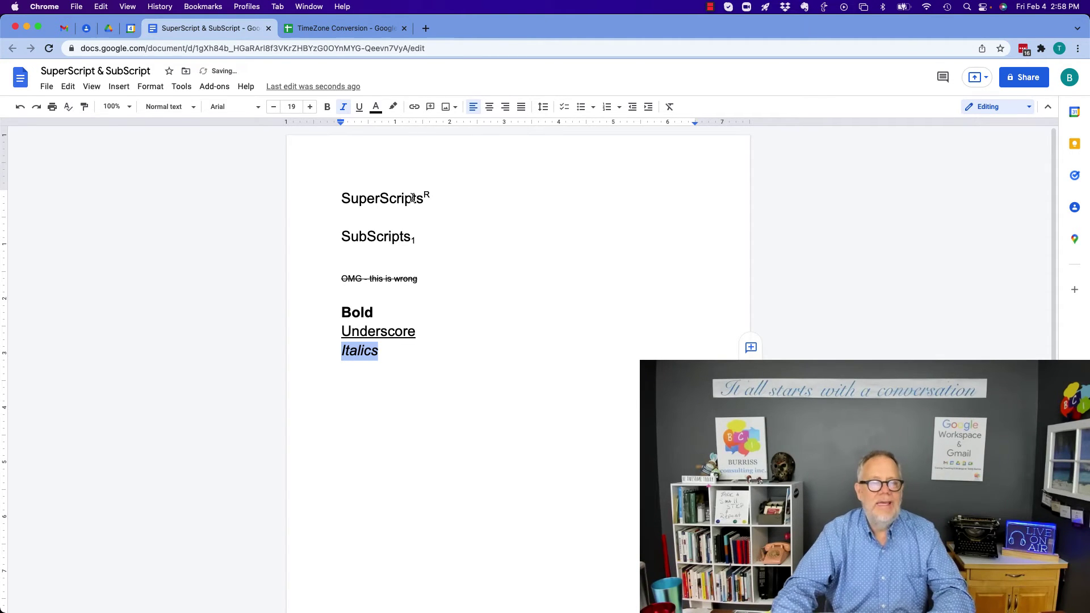
- Browse the Capitalization options, then add blank lines below 'Italics'
{"action": "left_click", "coordinate": [150, 87]}
{"action": "mouse_move", "coordinate": [164, 107]}
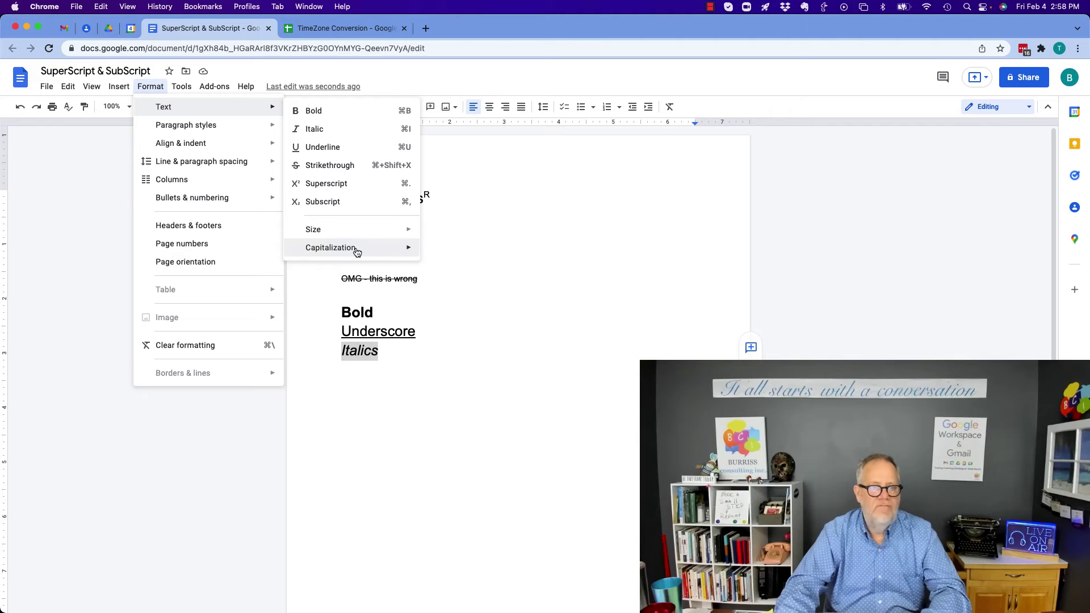
{"action": "mouse_move", "coordinate": [355, 248]}
{"action": "left_click", "coordinate": [448, 350]}
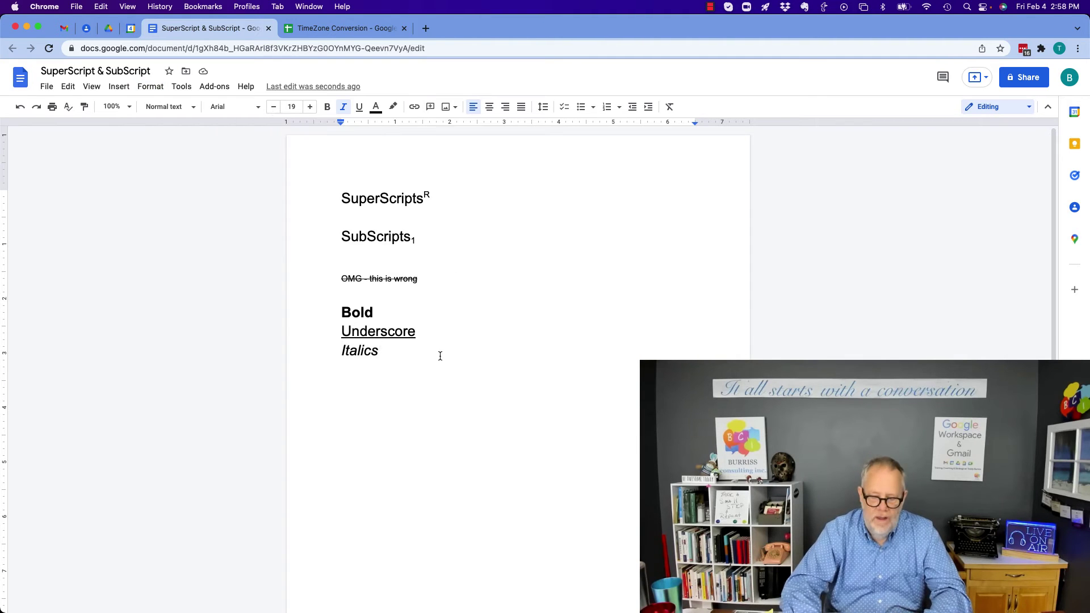
{"action": "key", "text": "Return"}
{"action": "key", "text": "Return"}
{"action": "key", "text": "Return"}
- Turn italics off, type 'This is the story I want to tell you', and make it UPPERCASE
{"action": "key", "text": "ctrl+i"}
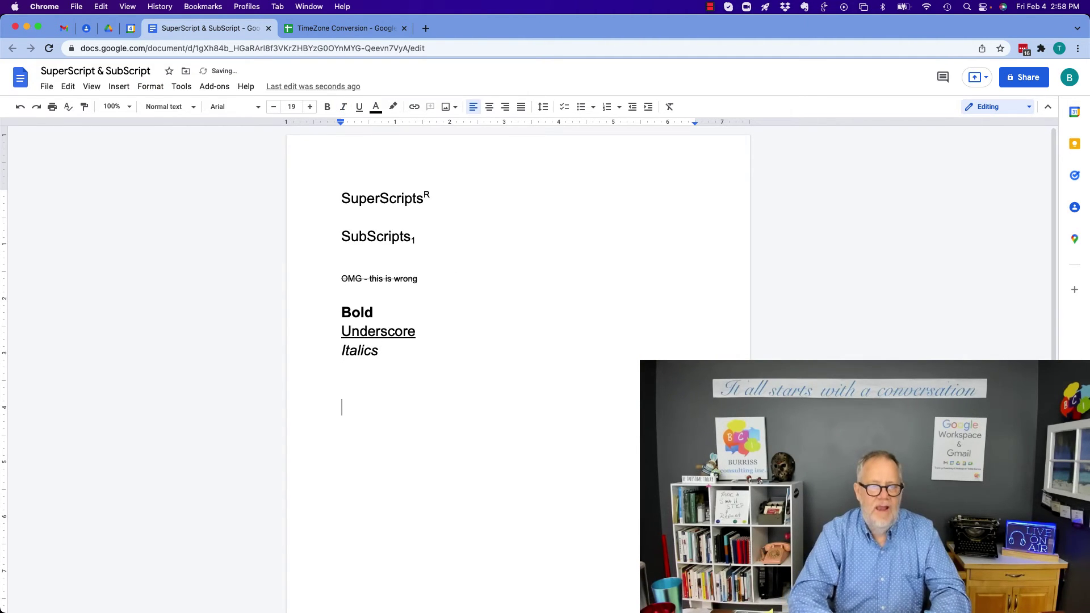
{"action": "type", "text": "This is the story I want to tell you"}
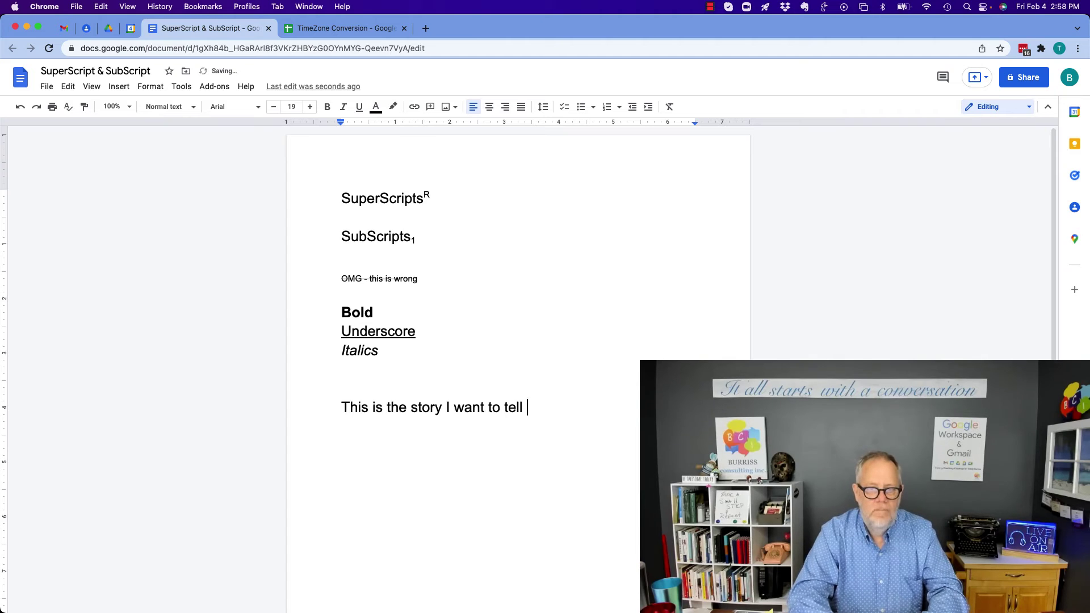
{"action": "key", "text": "shift+Left"}
{"action": "key", "text": "alt+shift+Left"}
{"action": "key", "text": "alt+shift+Left"}
{"action": "key", "text": "alt+shift+Left"}
{"action": "key", "text": "alt+shift+Left"}
{"action": "key", "text": "alt+shift+Left"}
{"action": "key", "text": "alt+shift+Left"}
{"action": "key", "text": "alt+shift+Left"}
{"action": "key", "text": "alt+shift+Left"}
{"action": "key", "text": "alt+shift+Left"}
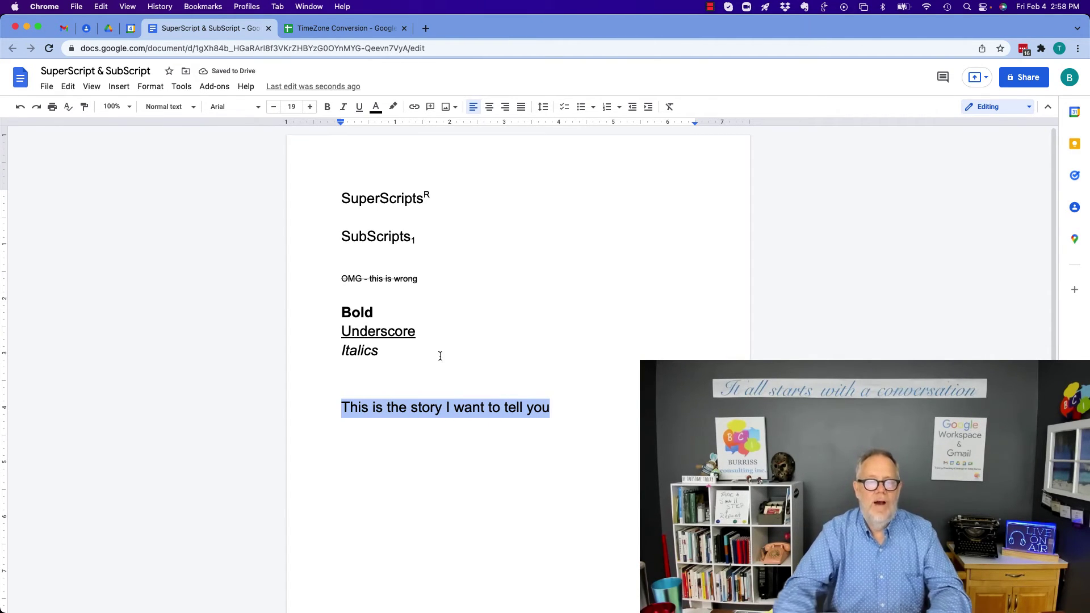
{"action": "left_click", "coordinate": [143, 89]}
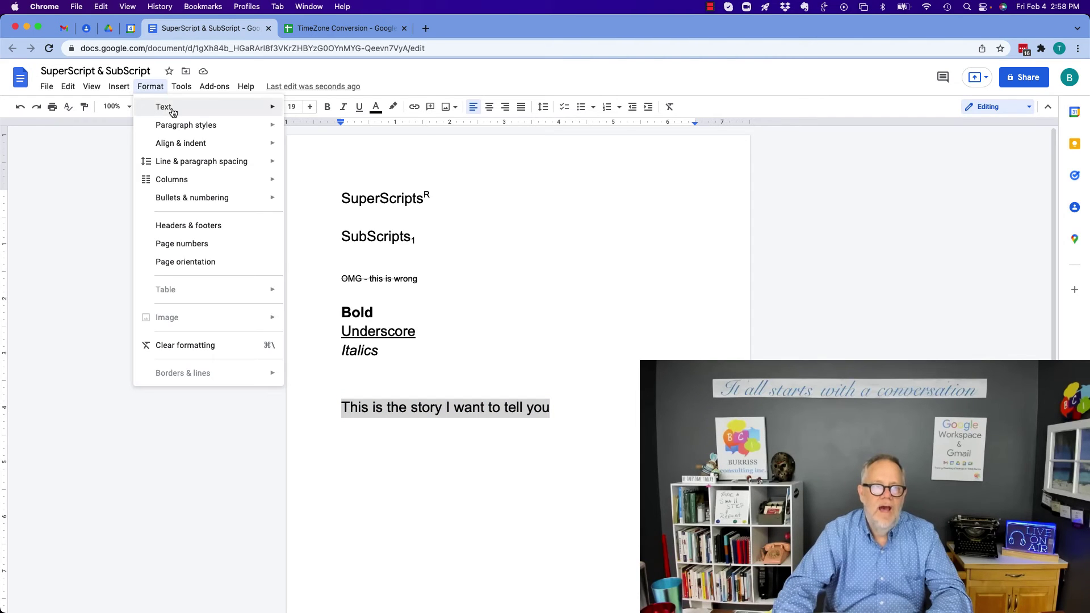
{"action": "mouse_move", "coordinate": [357, 250]}
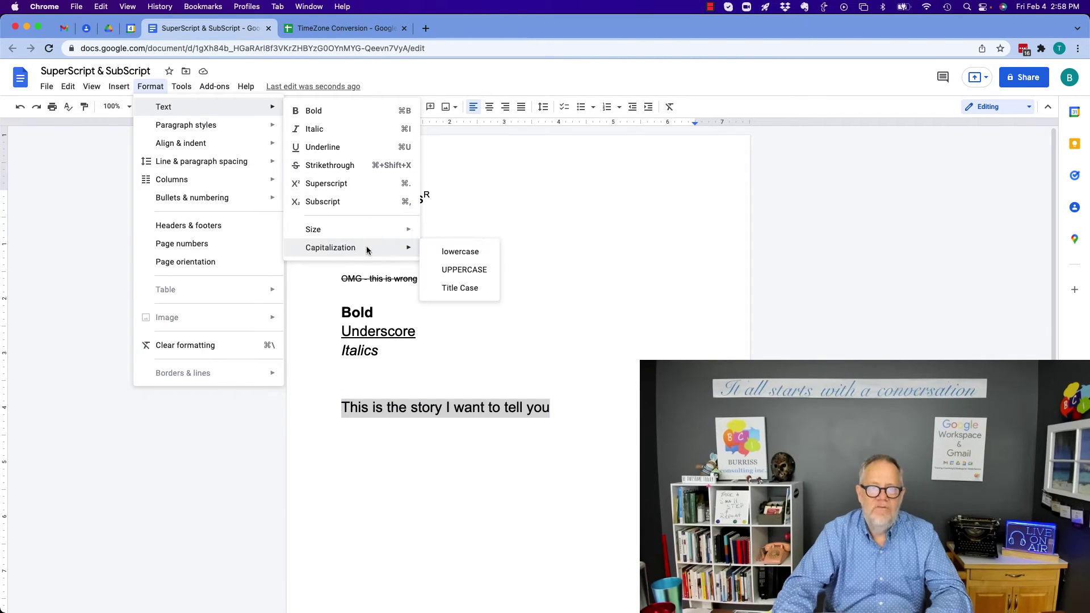
{"action": "left_click", "coordinate": [475, 270]}
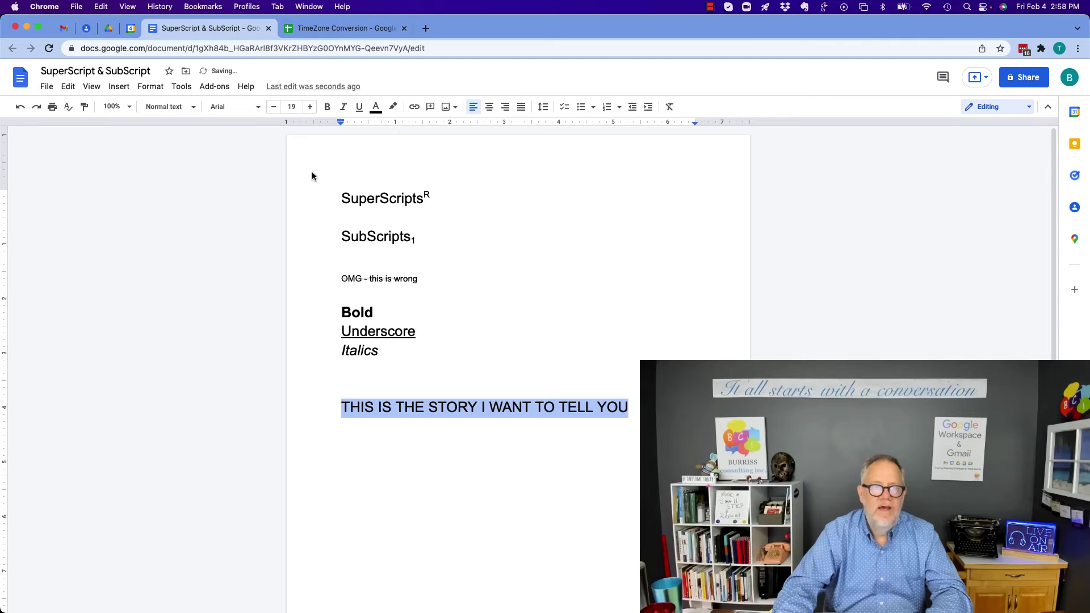
- Convert the selected sentence to lowercase
{"action": "left_click", "coordinate": [180, 88]}
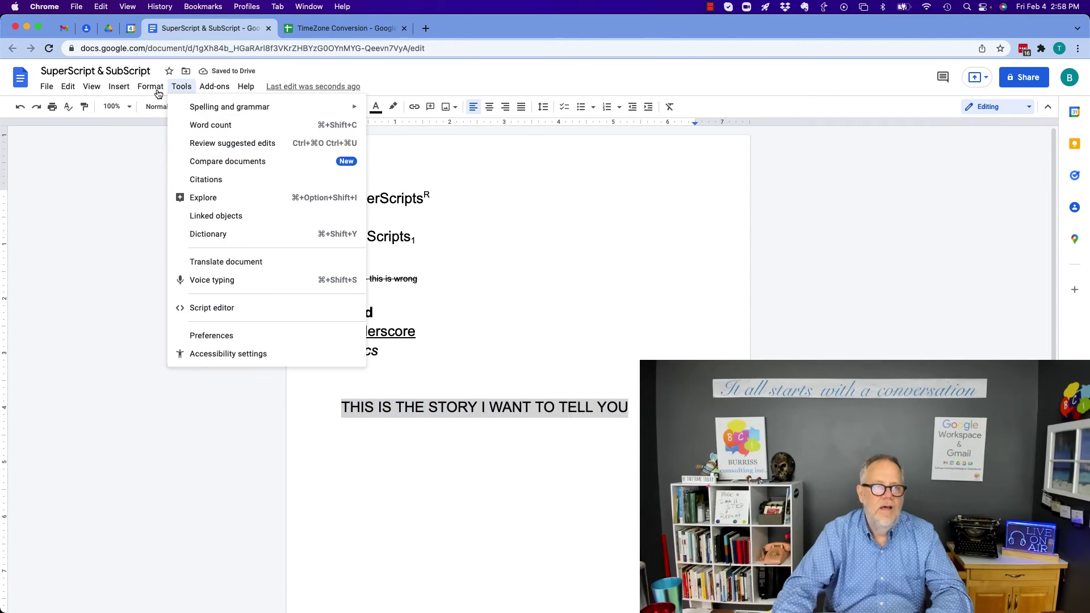
{"action": "mouse_move", "coordinate": [328, 250]}
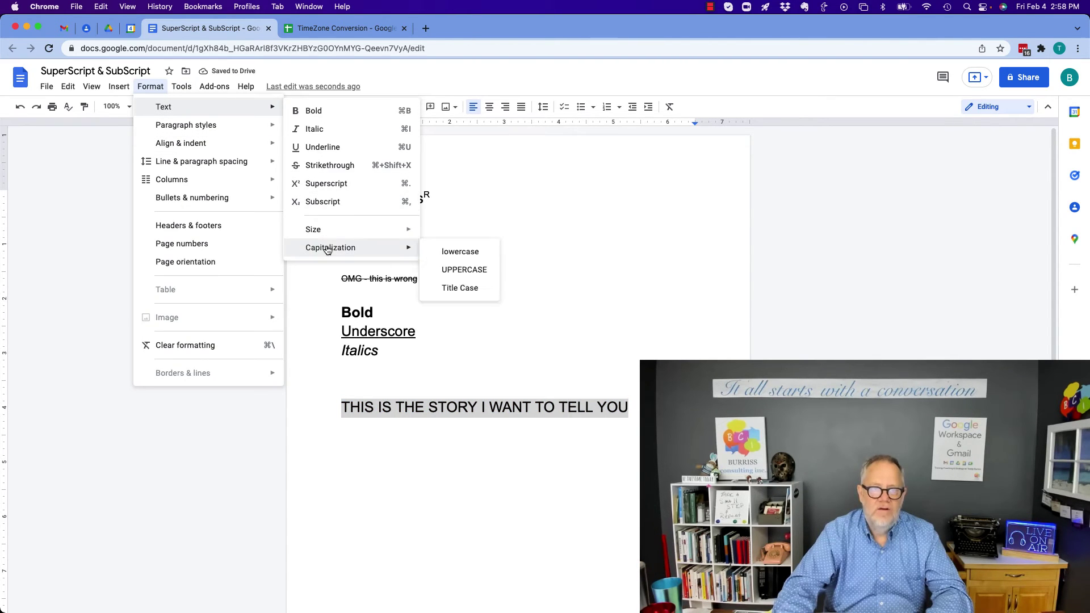
{"action": "left_click", "coordinate": [467, 252]}
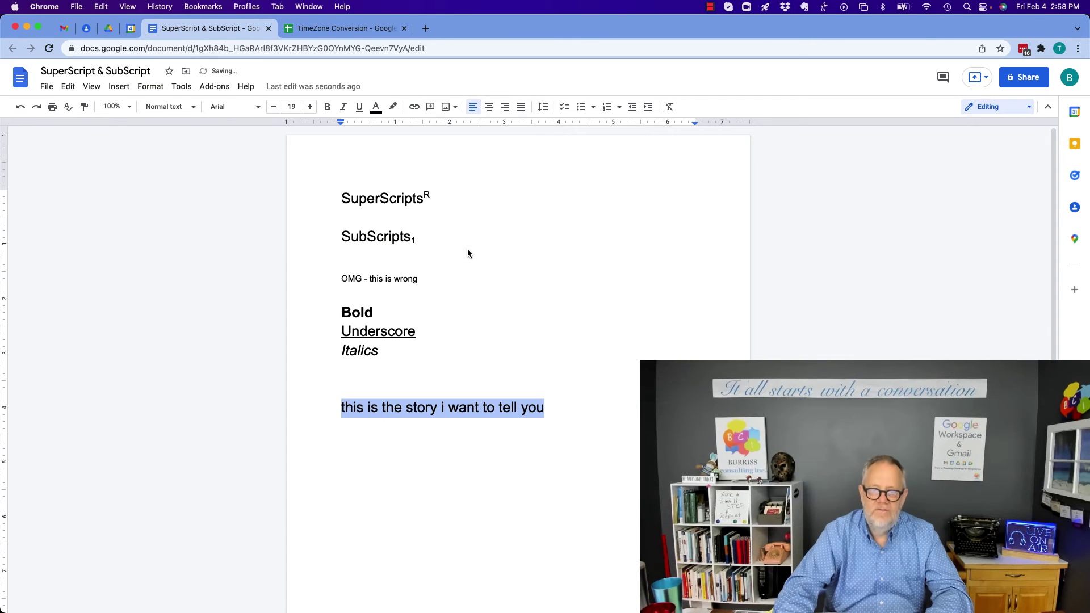
- Convert the sentence to Title Case, then deselect it
{"action": "left_click", "coordinate": [154, 95]}
{"action": "mouse_move", "coordinate": [168, 113]}
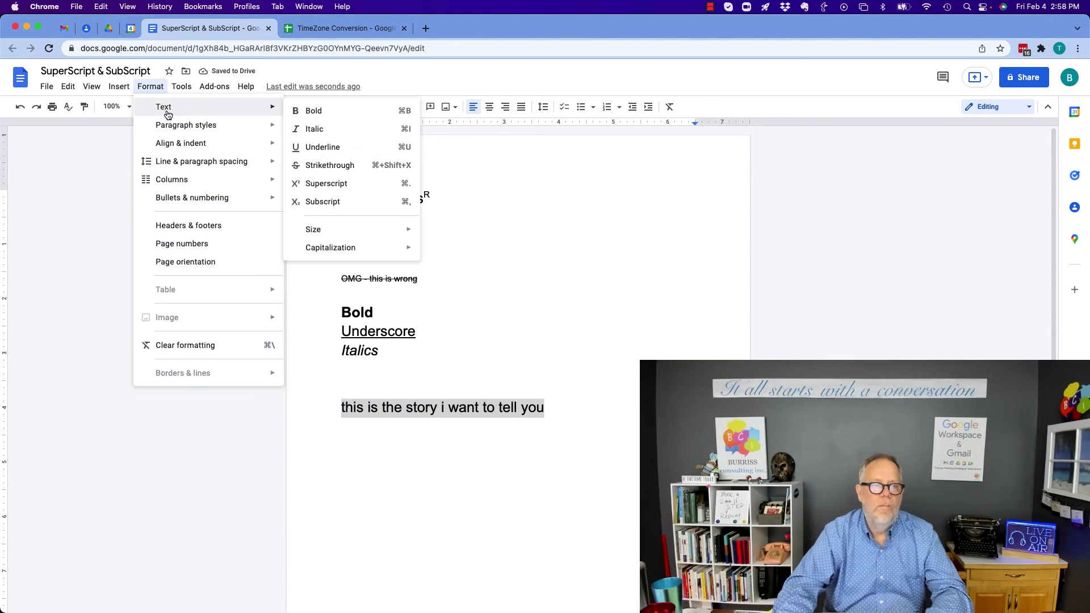
{"action": "mouse_move", "coordinate": [338, 250]}
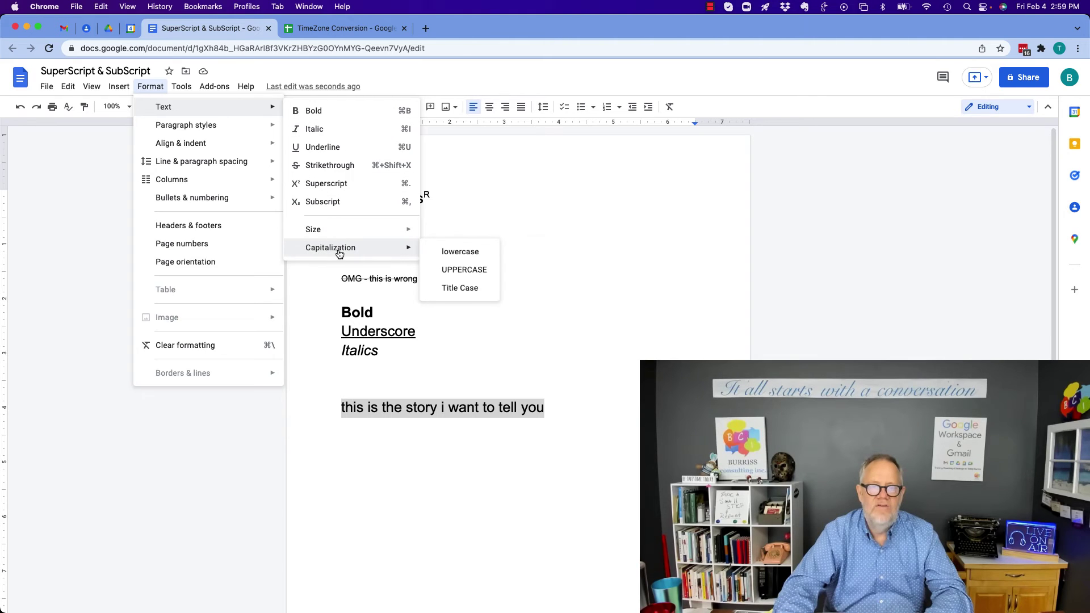
{"action": "left_click", "coordinate": [466, 289]}
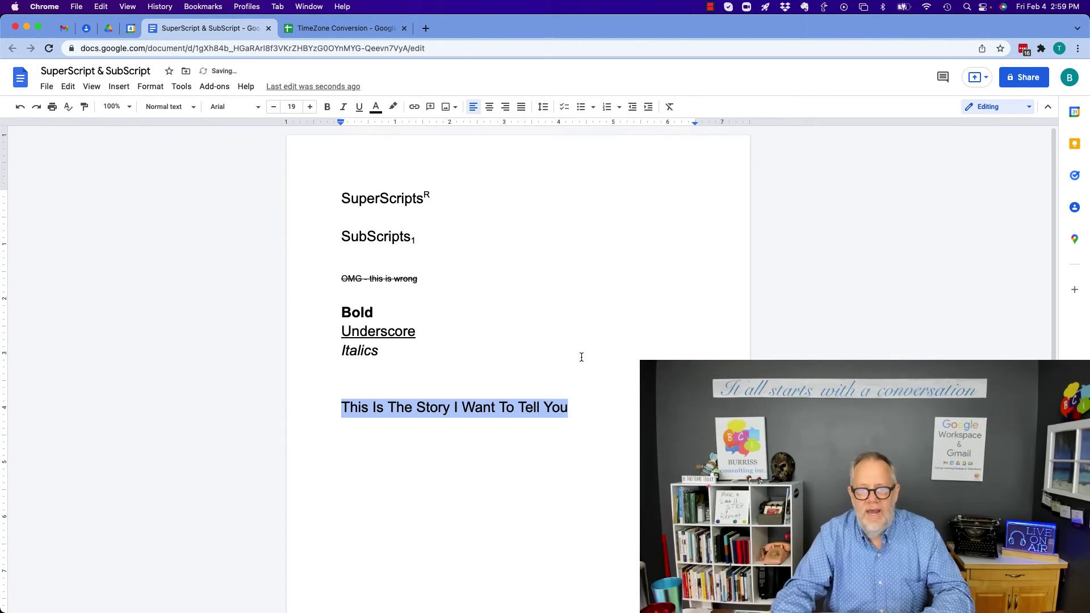
{"action": "left_click", "coordinate": [603, 407]}
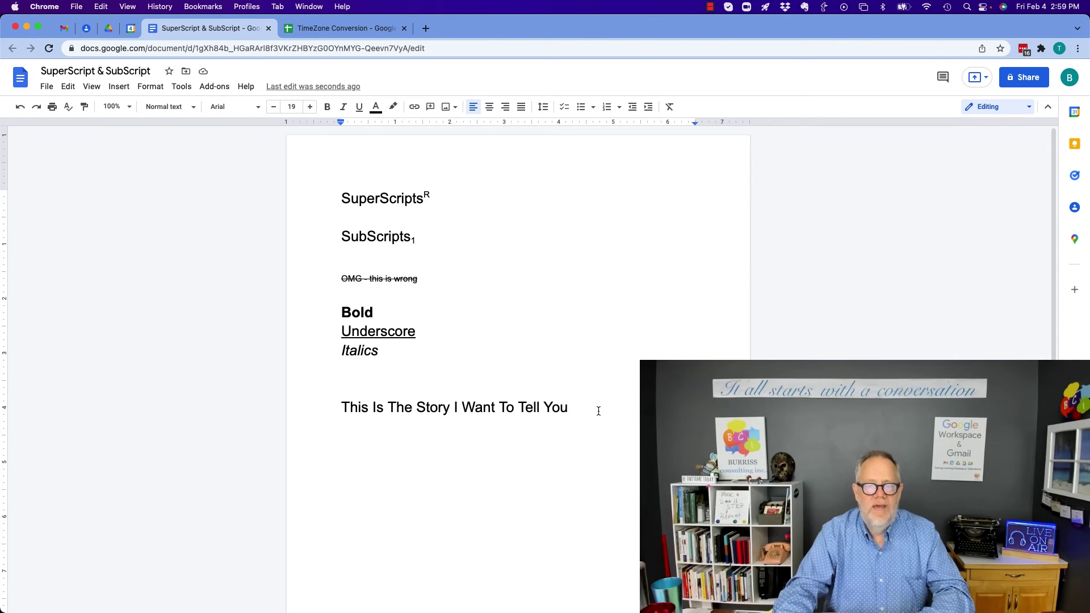
- Select the whole sentence and cycle its case with Ctrl+Shift+U, ending in sentence case
{"action": "key", "text": "alt+shift+Left"}
{"action": "key", "text": "alt+shift+Left"}
{"action": "key", "text": "alt+shift+Left"}
{"action": "key", "text": "alt+shift+Left"}
{"action": "key", "text": "alt+shift+Left"}
{"action": "key", "text": "alt+shift+Left"}
{"action": "key", "text": "alt+shift+Left"}
{"action": "key", "text": "alt+shift+Left"}
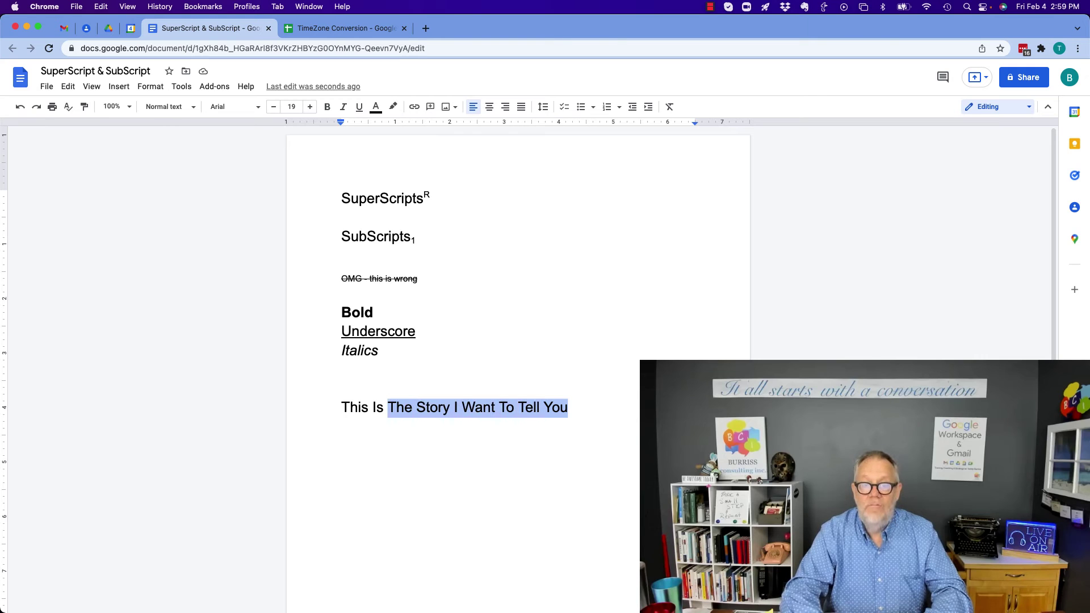
{"action": "key", "text": "alt+shift+Left"}
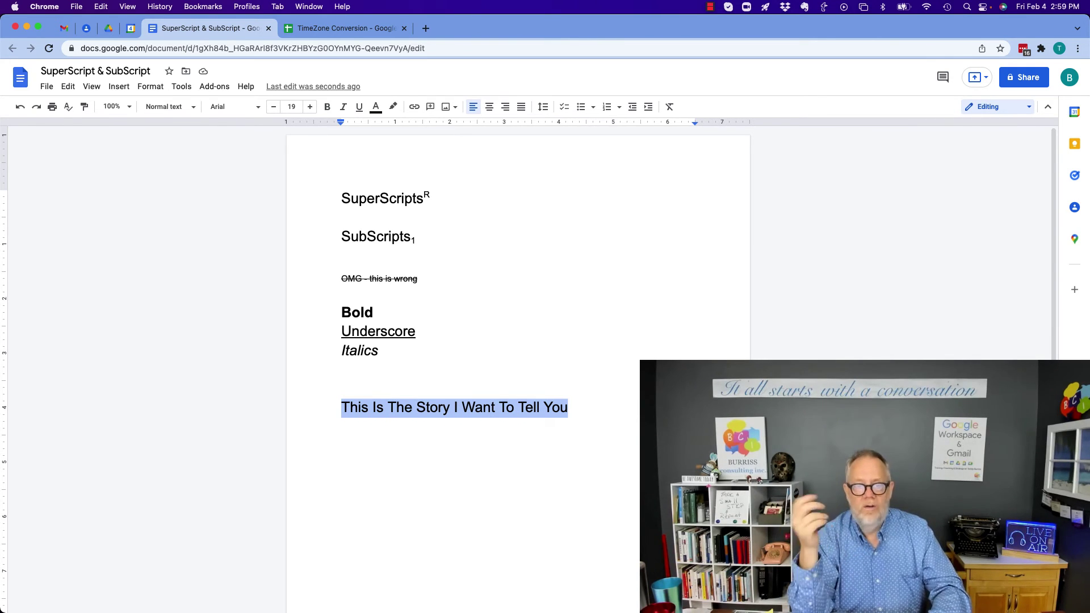
{"action": "key", "text": "ctrl+shift+u"}
{"action": "key", "text": "ctrl+shift+u"}
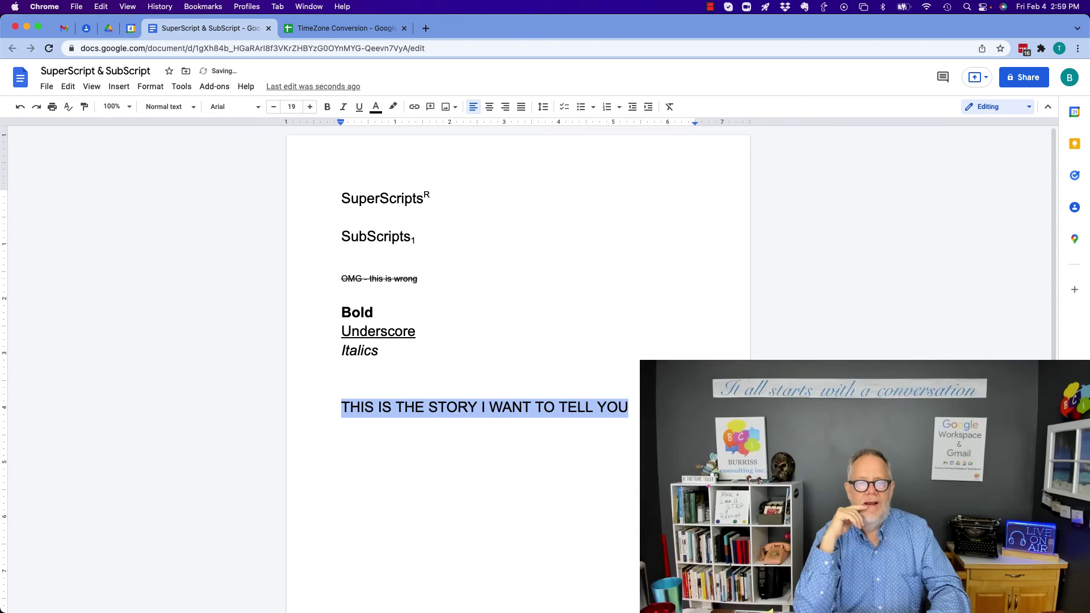
{"action": "key", "text": "ctrl+shift+u"}
{"action": "left_click", "coordinate": [505, 407]}
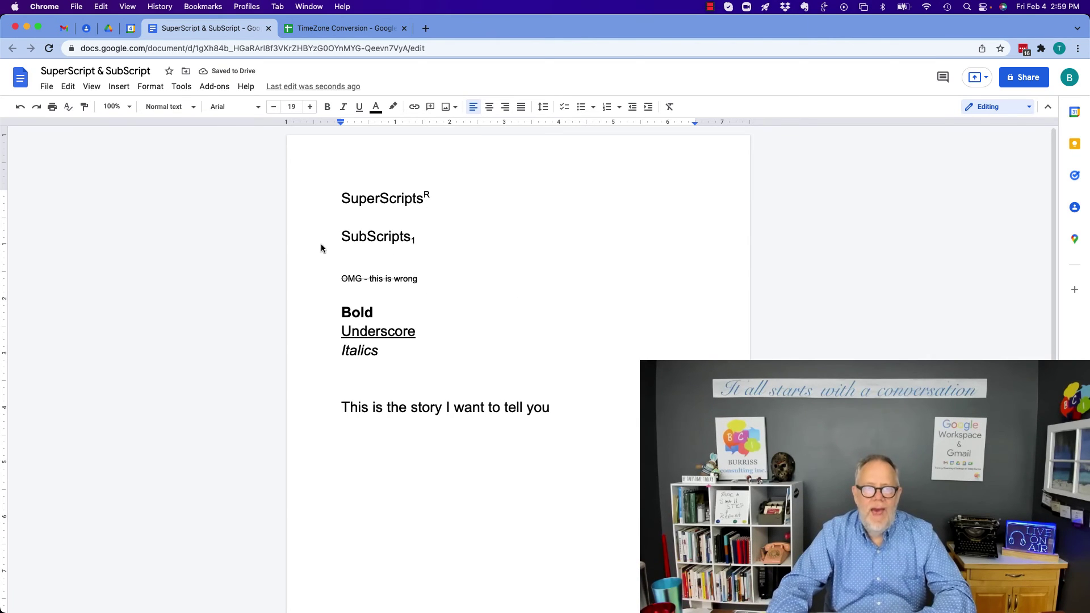
{"action": "left_click", "coordinate": [161, 87]}
{"action": "mouse_move", "coordinate": [166, 108]}
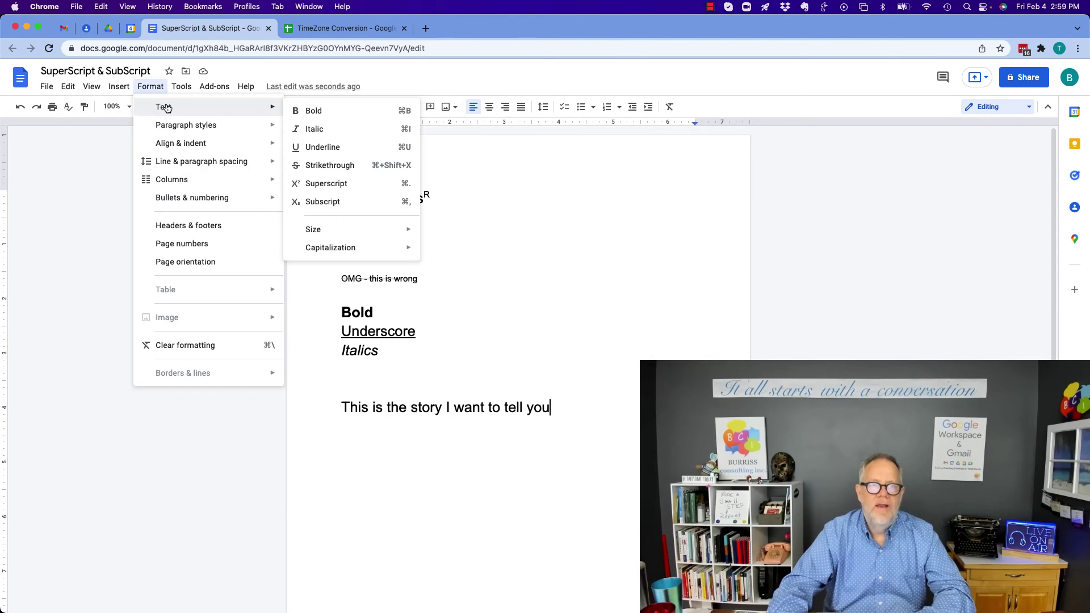